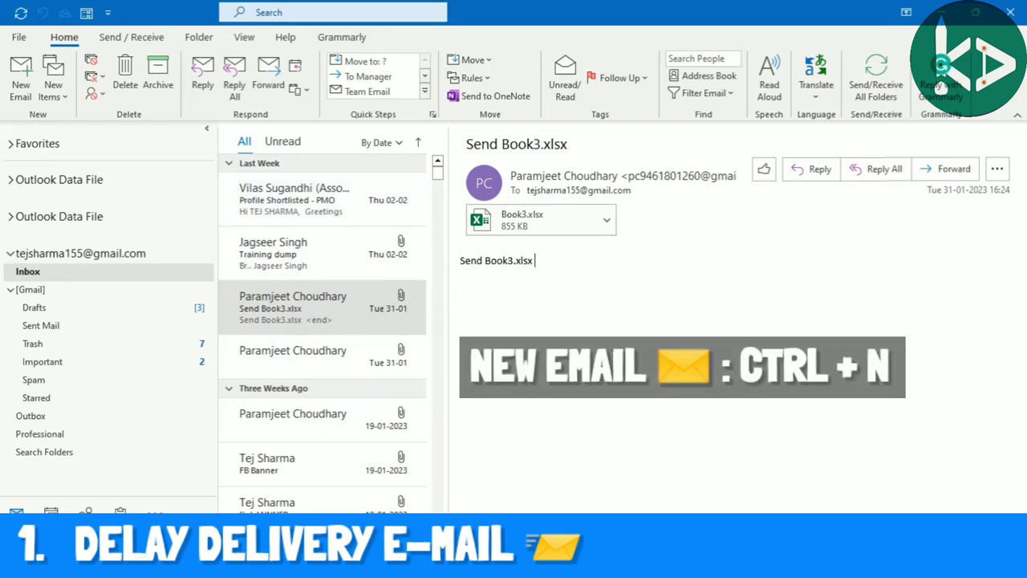
# Step: Draft a new email to your own address with subject 'Delay Delivery' and show its Options ribbon
pyautogui.hotkey('ctrl', 'n')
pyautogui.click(146, 174)
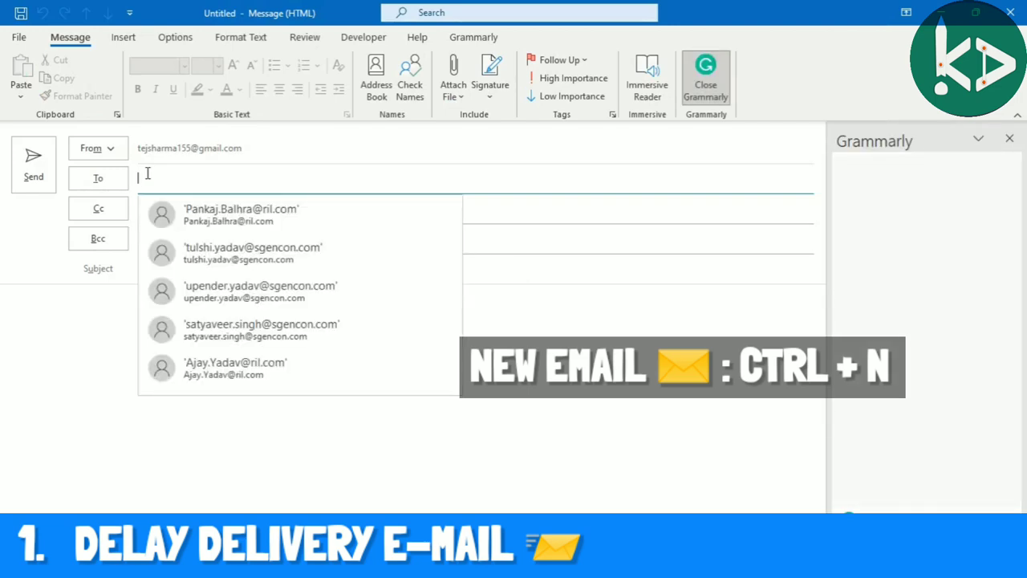
pyautogui.write('te')
pyautogui.press('Return')
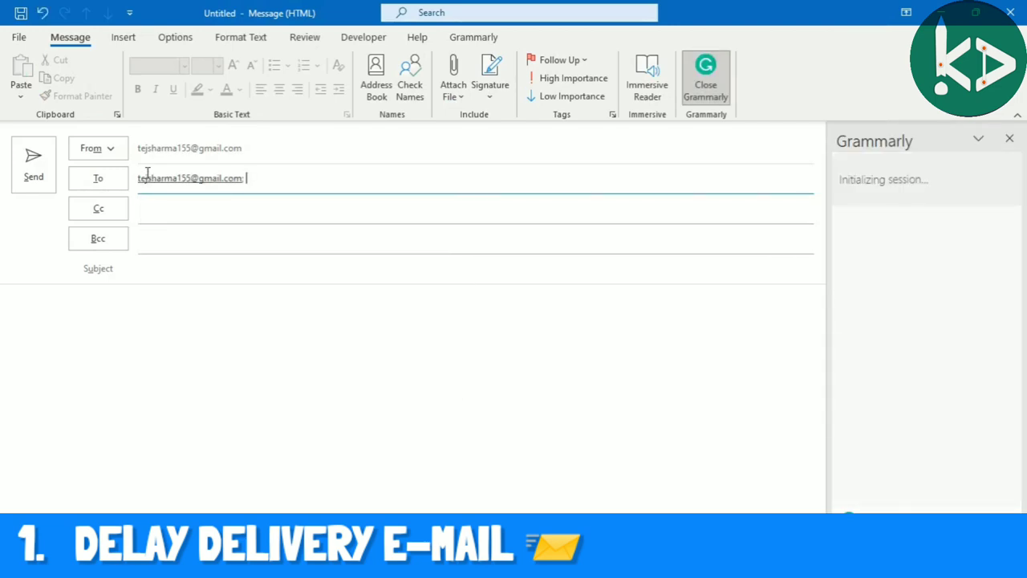
pyautogui.click(168, 269)
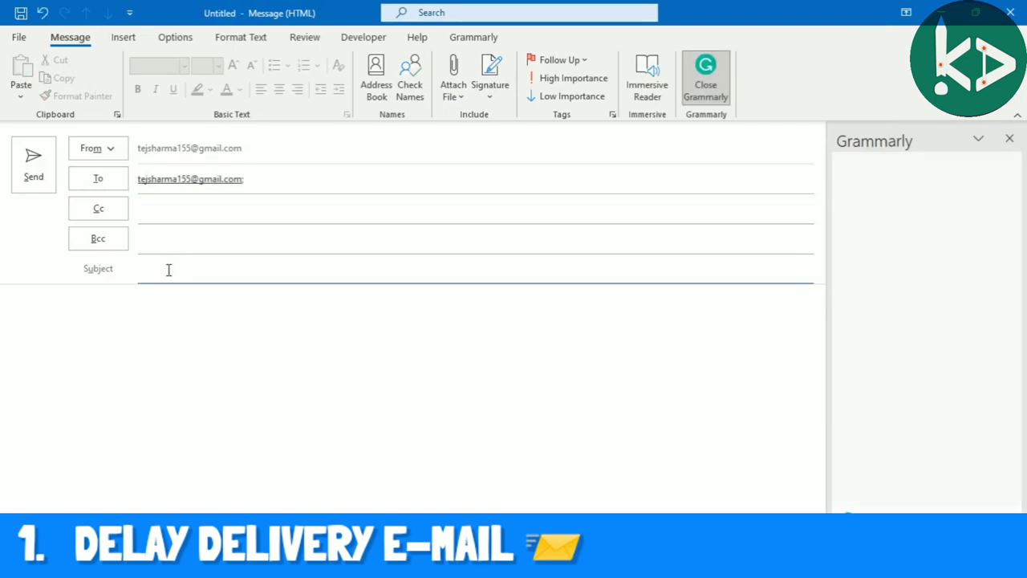
pyautogui.write('Delay De')
pyautogui.write('livery')
pyautogui.click(178, 37)
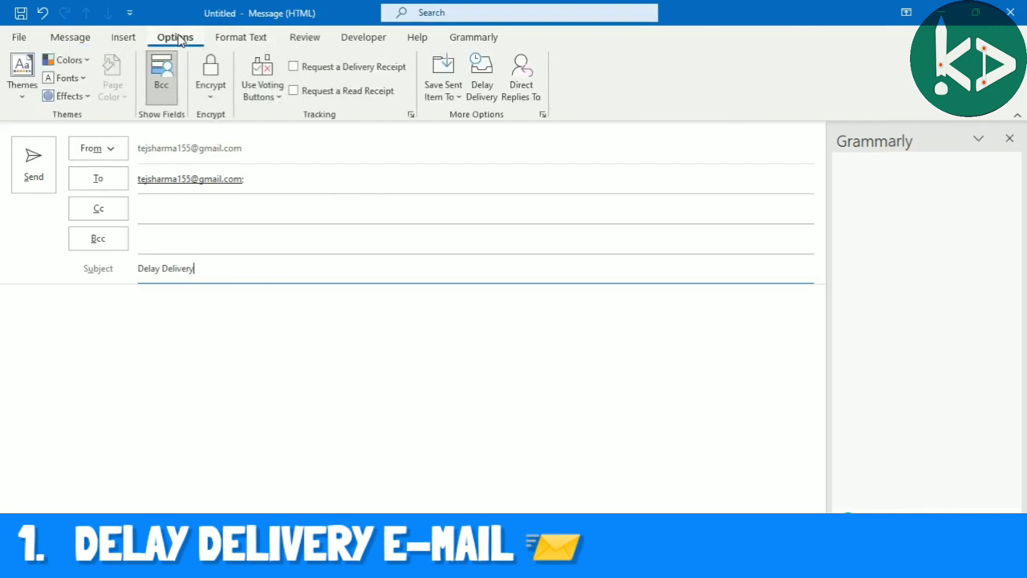
pyautogui.click(489, 94)
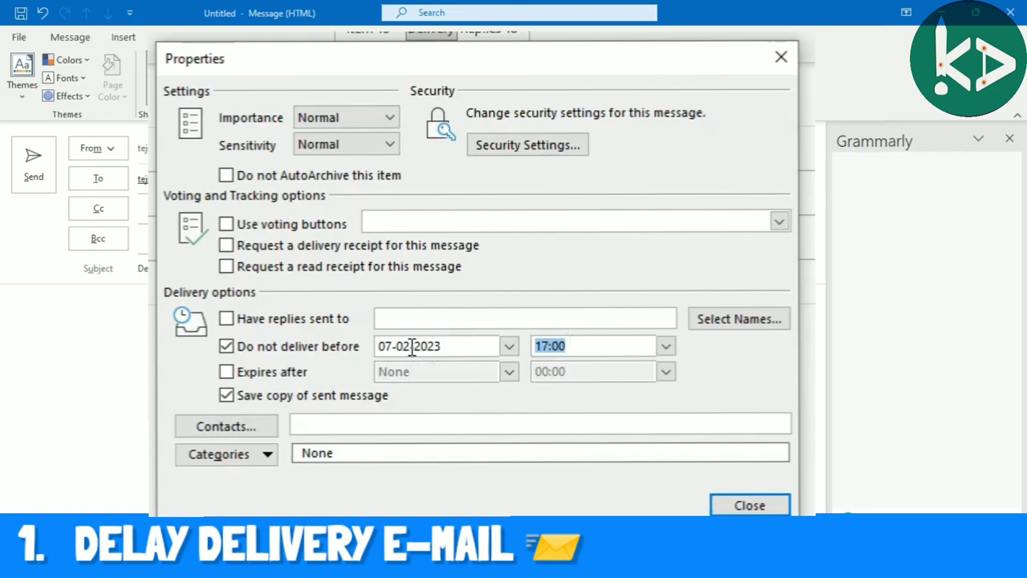
pyautogui.click(666, 346)
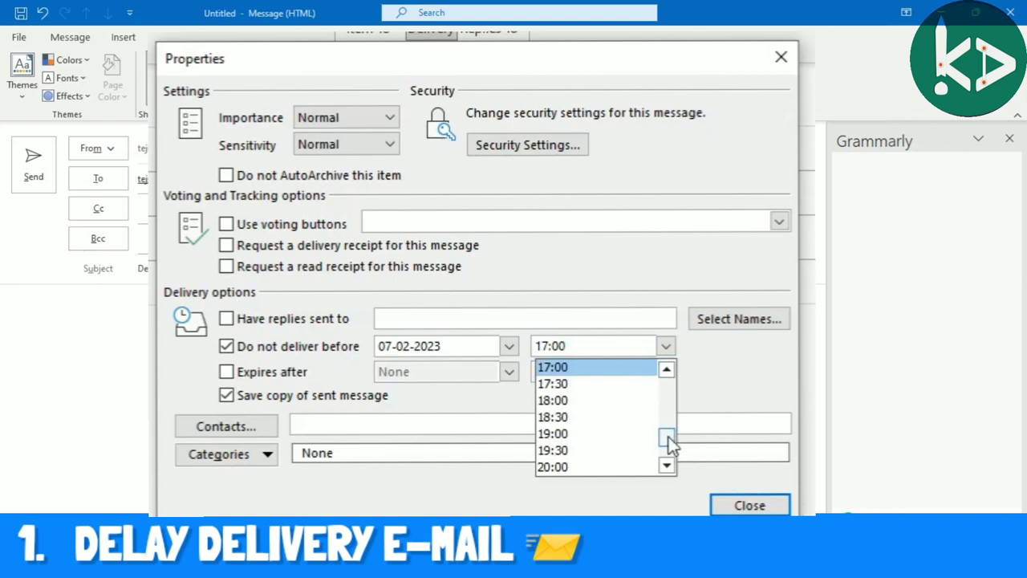
pyautogui.moveTo(668, 436); pyautogui.dragTo(667, 409)
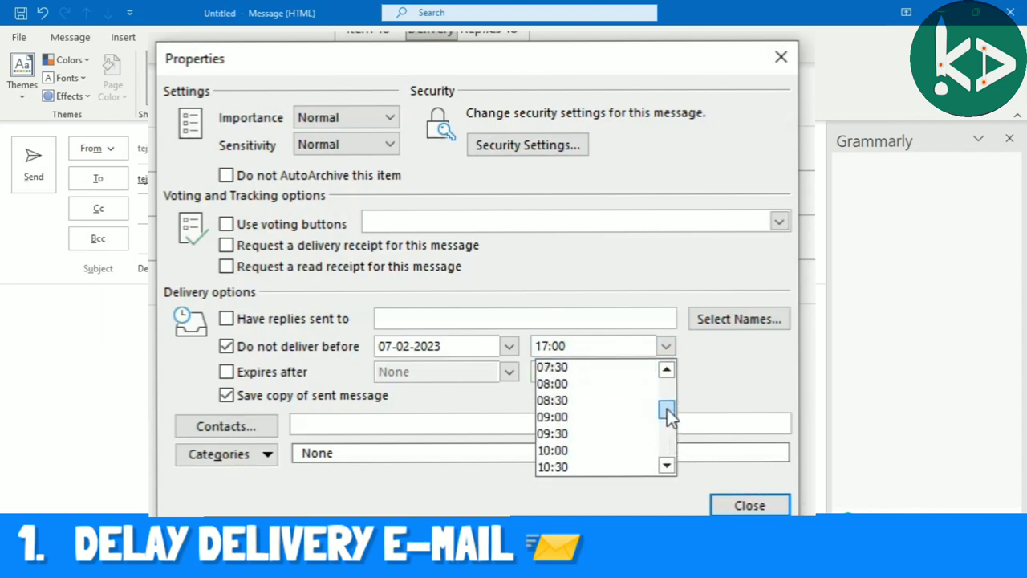
pyautogui.click(558, 433)
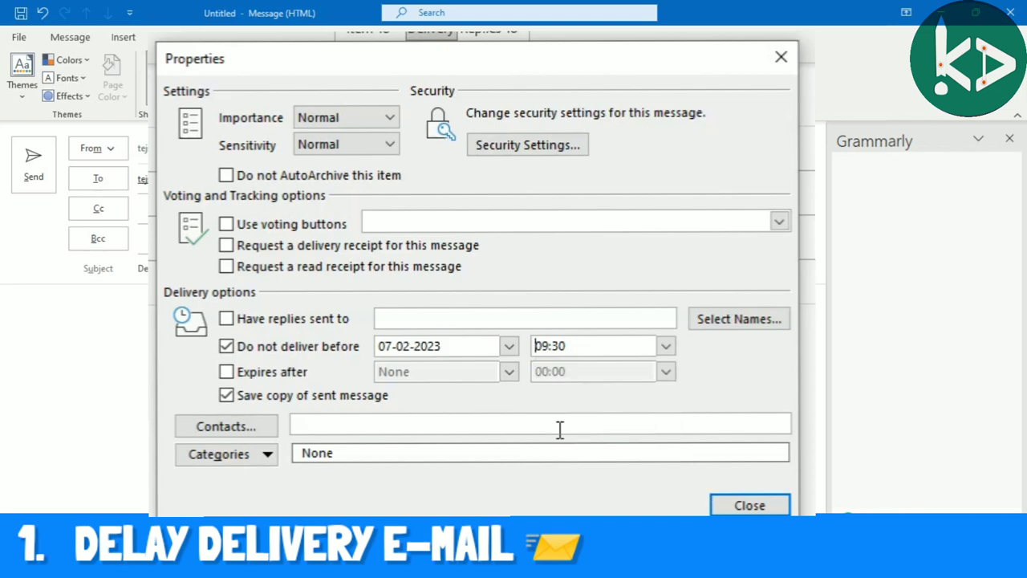
pyautogui.click(749, 505)
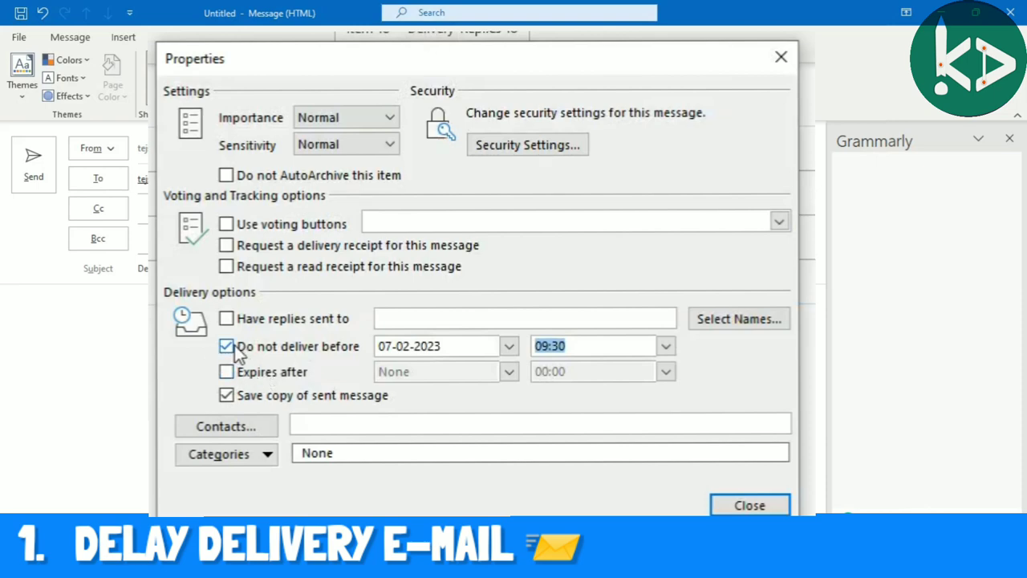
pyautogui.click(226, 345)
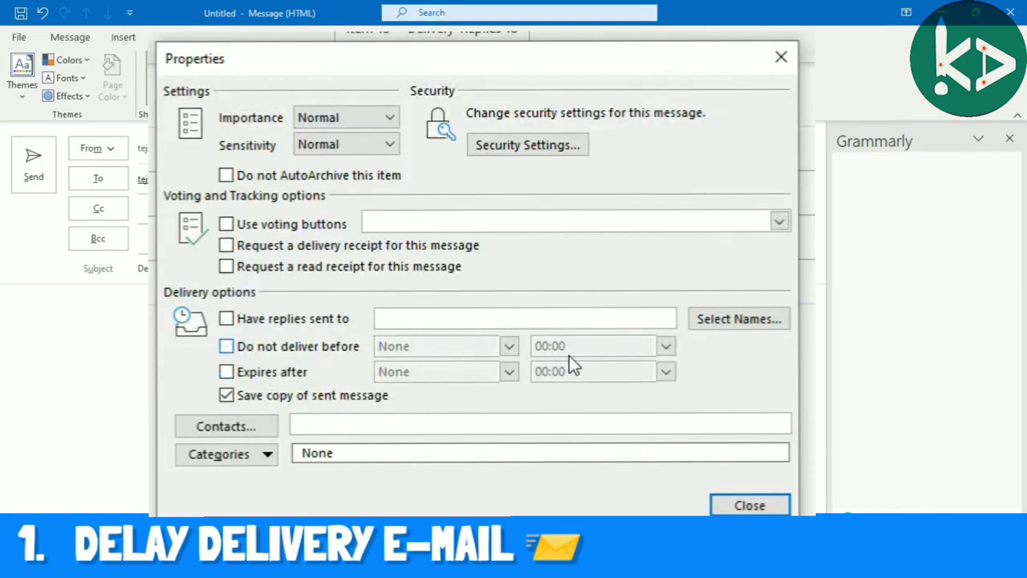
pyautogui.click(748, 504)
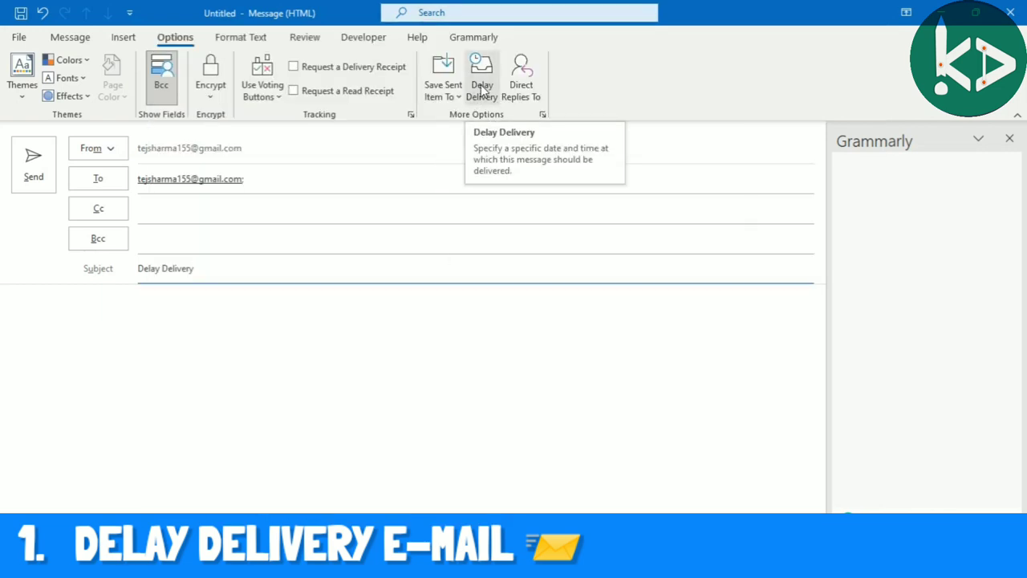
# Step: Set the email not to be delivered before 09:30, then send it
pyautogui.click(482, 91)
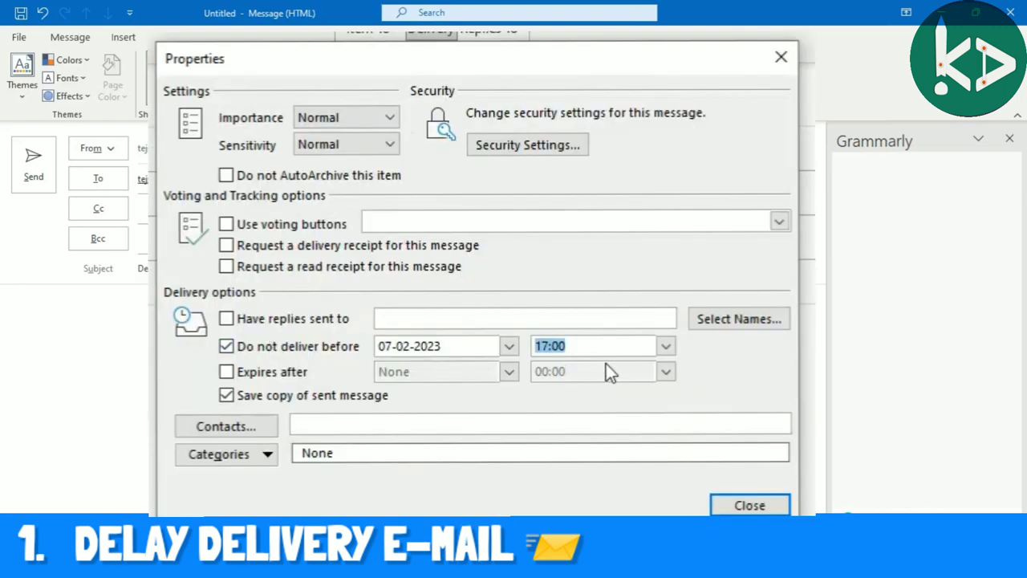
pyautogui.click(666, 347)
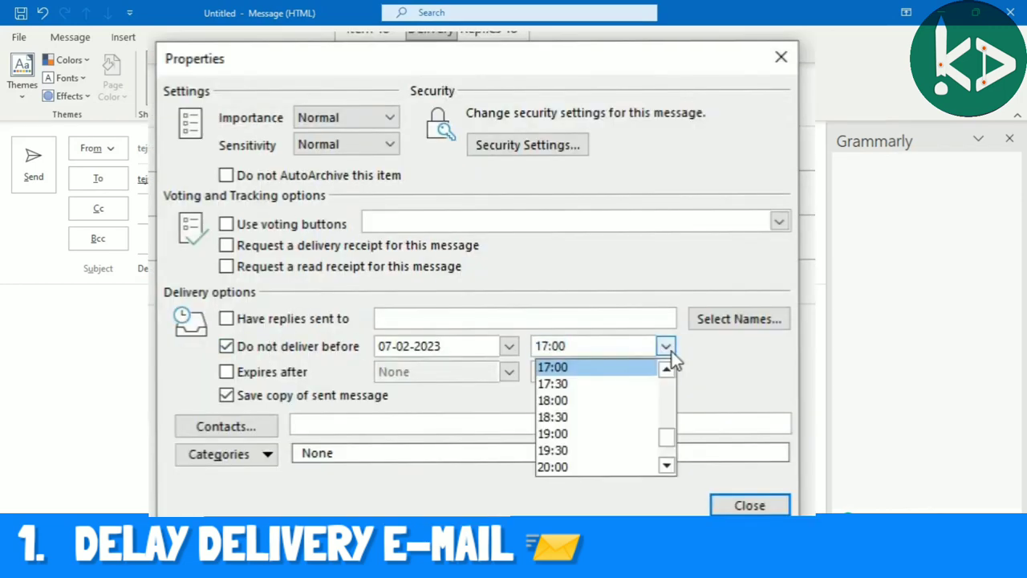
pyautogui.moveTo(666, 436); pyautogui.dragTo(663, 405)
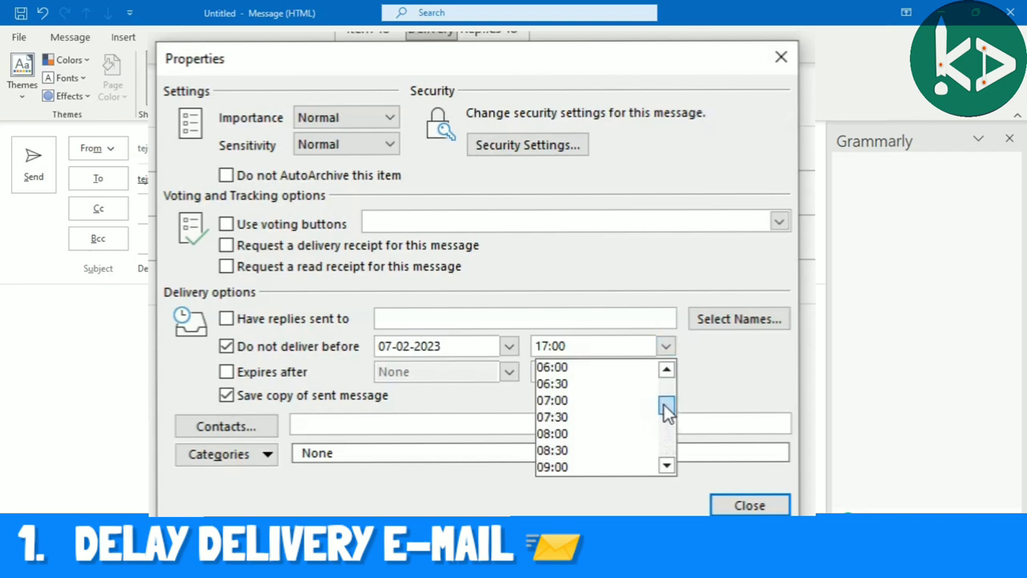
pyautogui.click(665, 465)
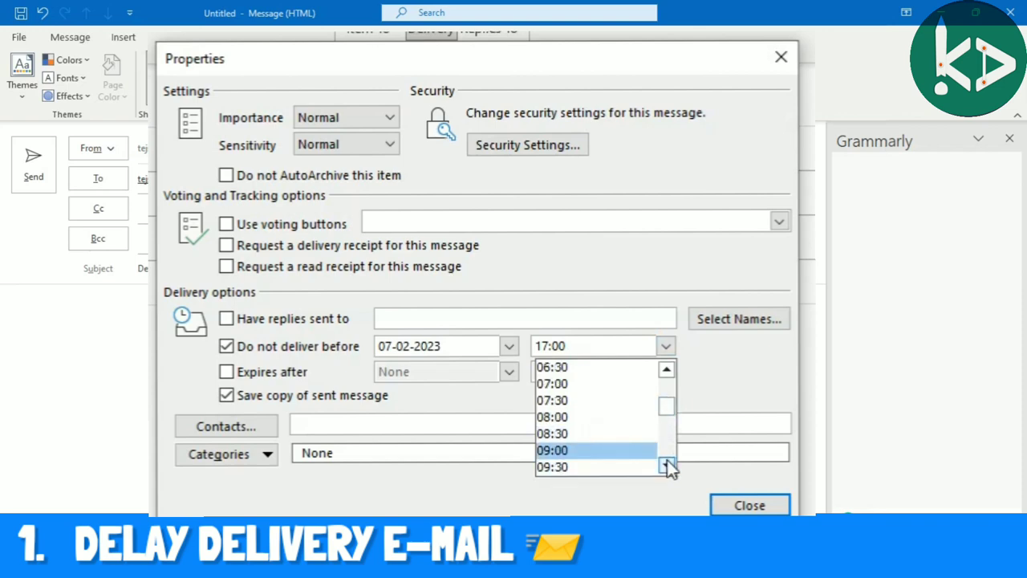
pyautogui.click(566, 467)
pyautogui.click(751, 505)
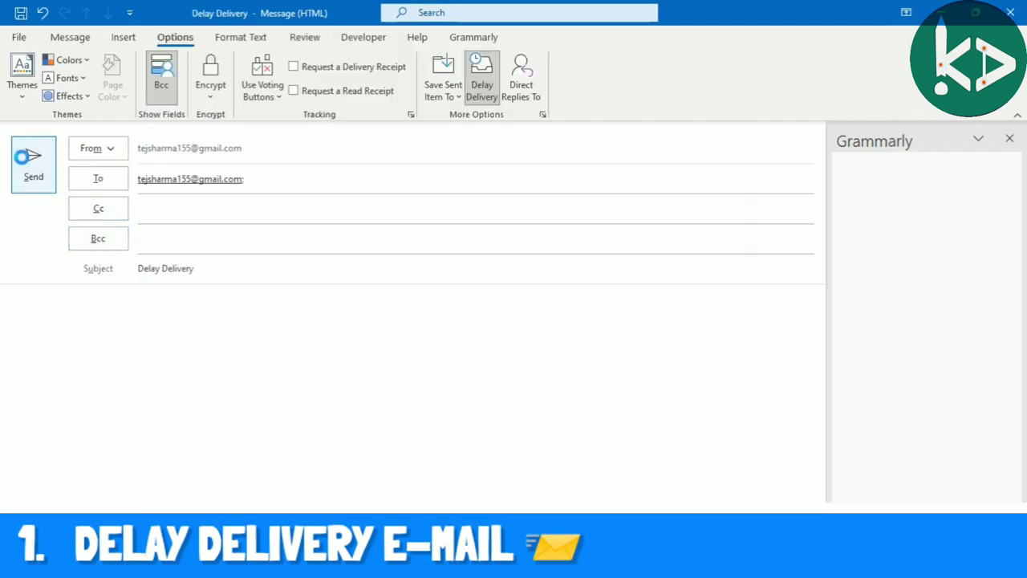
pyautogui.click(26, 162)
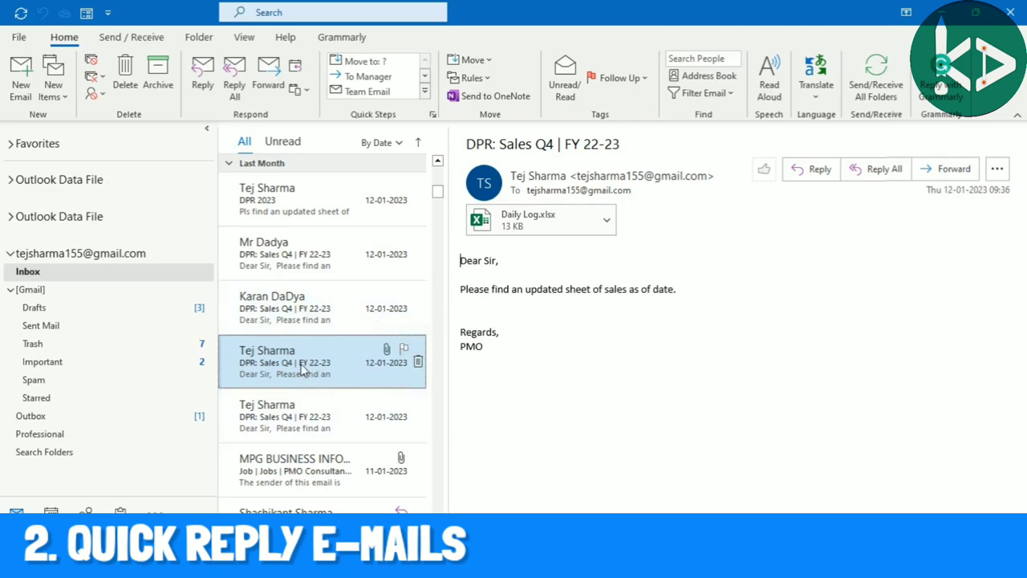
# Step: Forward the DPR: Sales Q4 email, hiding Grammarly and popping the draft into its own window
pyautogui.click(963, 170)
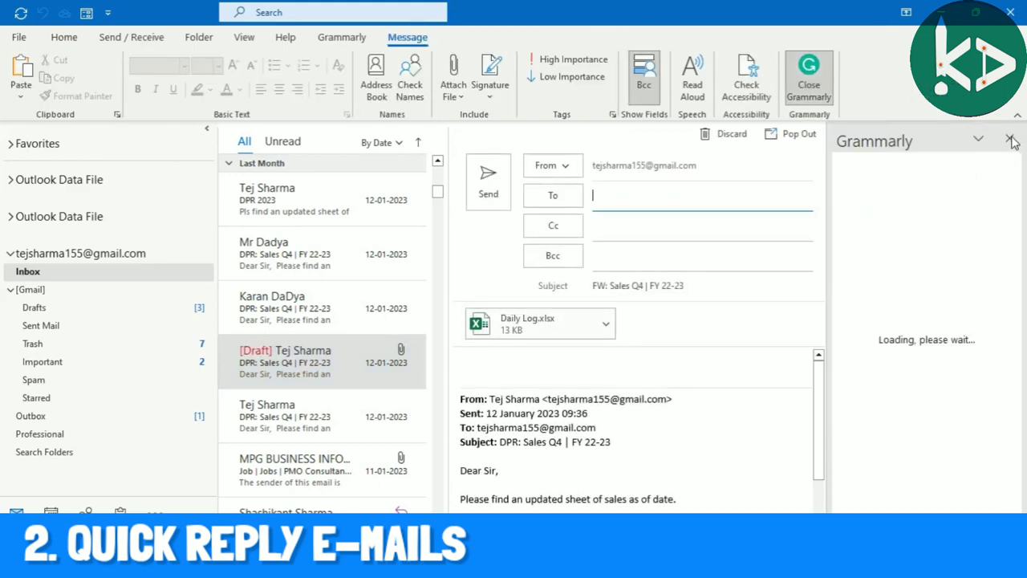
pyautogui.click(1010, 140)
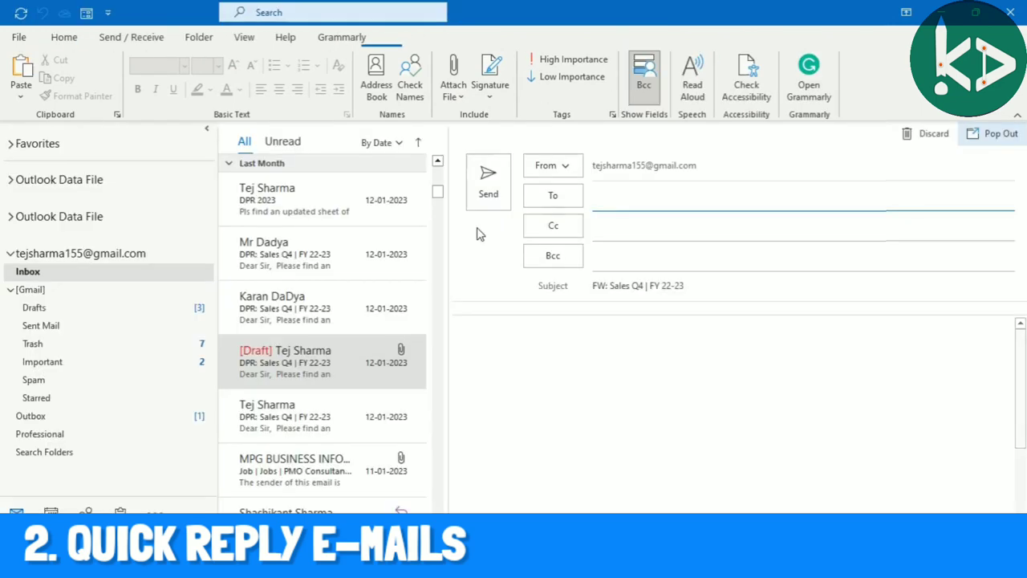
pyautogui.click(992, 133)
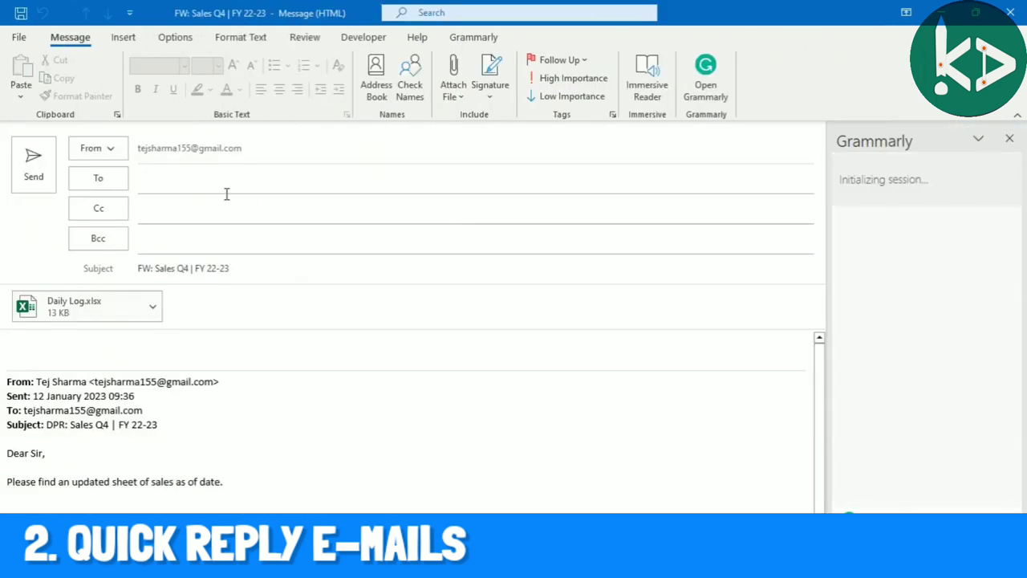
# Step: Address the forward to your own account and paste the bold progress-report note into the body
pyautogui.click(199, 189)
pyautogui.write('depus')
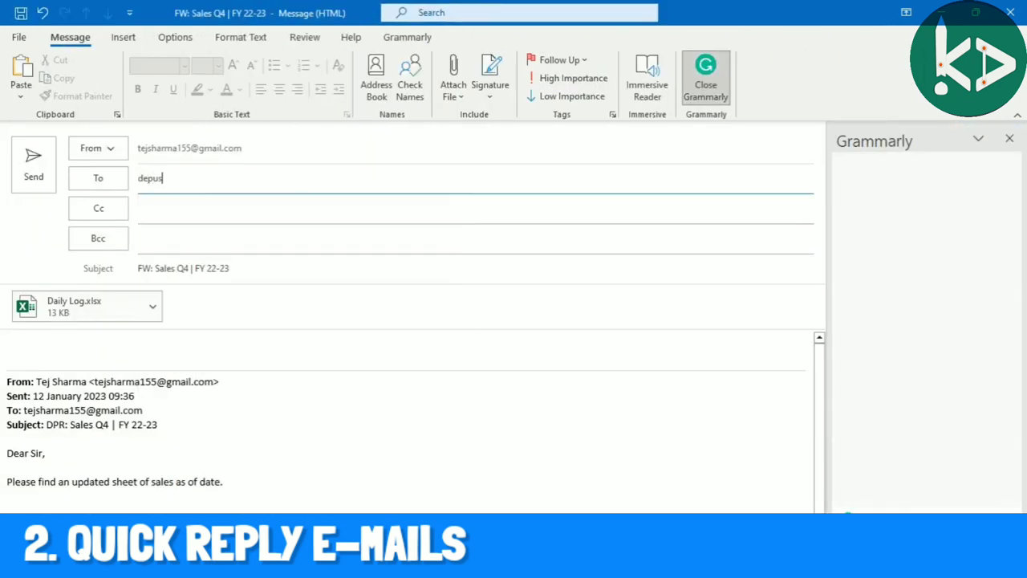
pyautogui.press('BackSpace')
pyautogui.press('BackSpace')
pyautogui.press('BackSpace')
pyautogui.press('BackSpace')
pyautogui.press('BackSpace')
pyautogui.write('tej')
pyautogui.press('Return')
pyautogui.click(46, 343)
pyautogui.write('Dear All, Pls find the updated Progress report, if you have any concerns please raise your query.   Regards, tej')
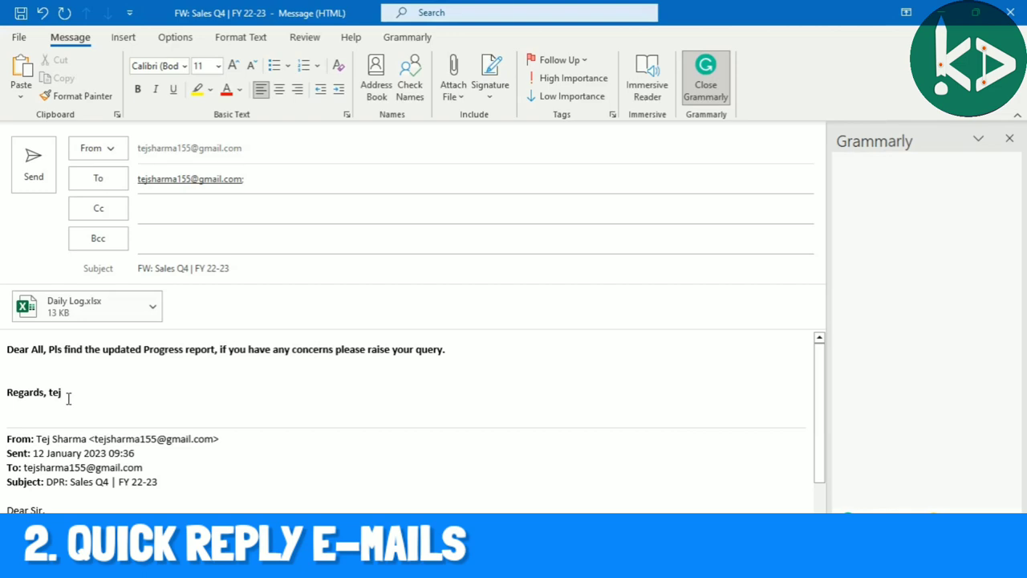
# Step: Select the whole progress-report note and save it to the Quick Part Gallery as 'DPR Revert'
pyautogui.click(76, 393)
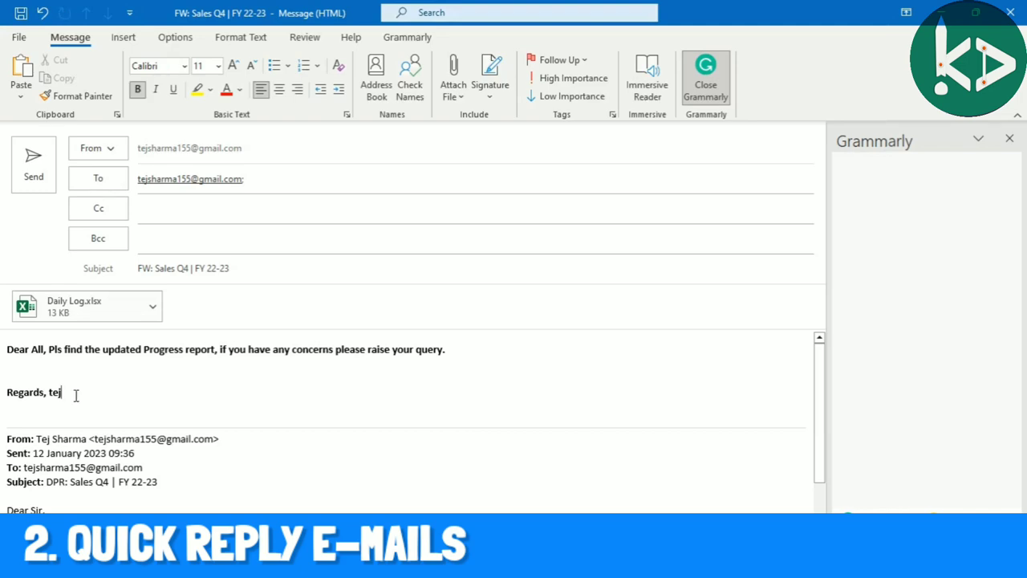
pyautogui.moveTo(76, 393); pyautogui.dragTo(8, 350)
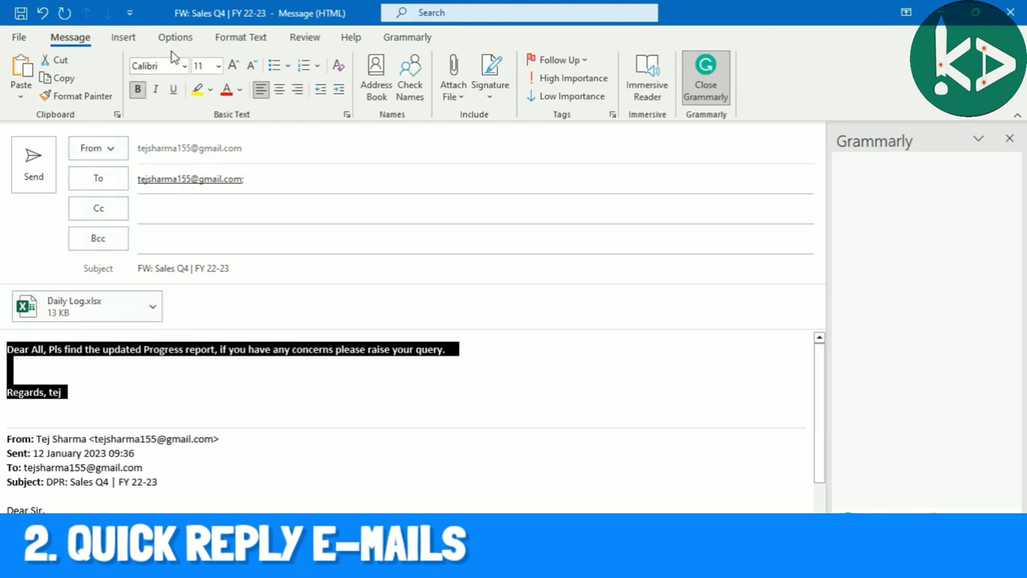
pyautogui.click(127, 38)
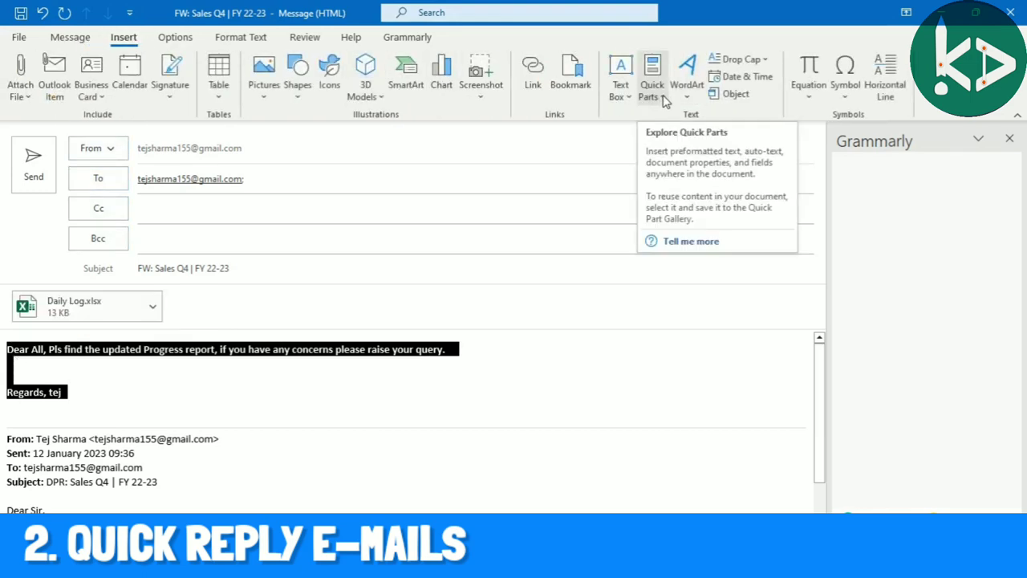
pyautogui.click(651, 92)
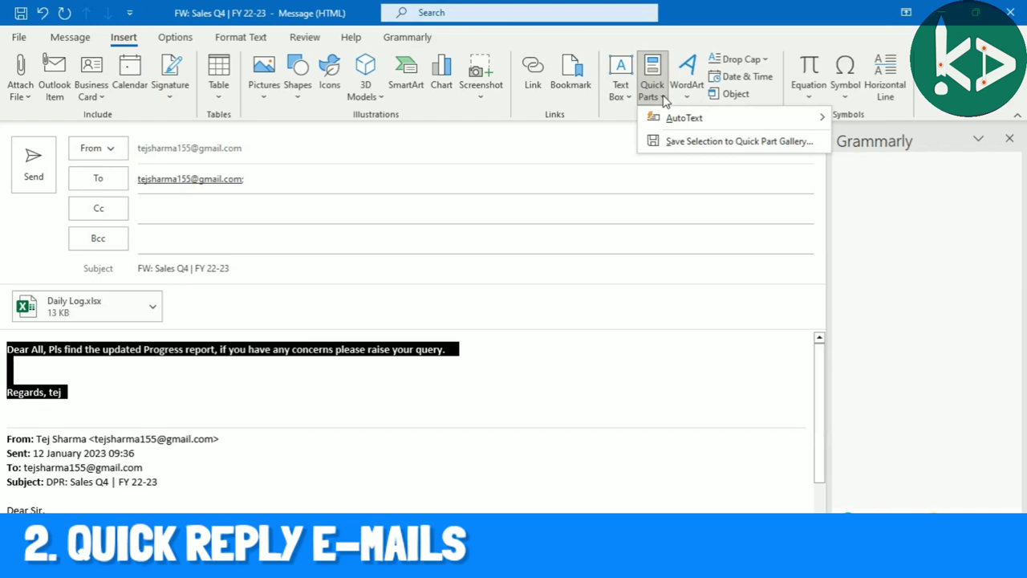
pyautogui.click(704, 148)
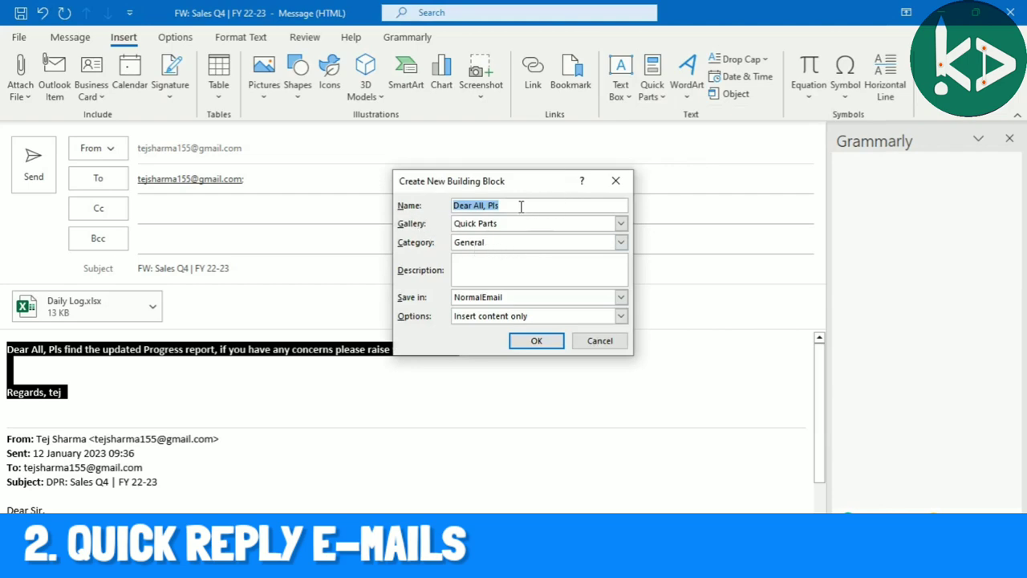
pyautogui.write('DPR')
pyautogui.write(' Revert')
pyautogui.click(536, 343)
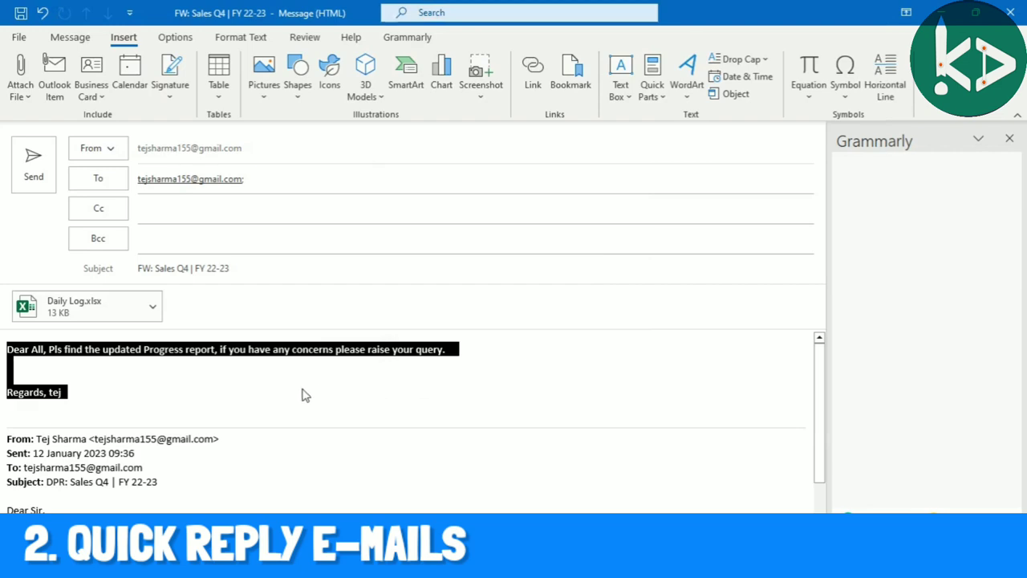
# Step: Check the DPR Revert quick part, discard the forward draft unsaved, and forward the other DPR: Sales Q4 mail
pyautogui.click(656, 95)
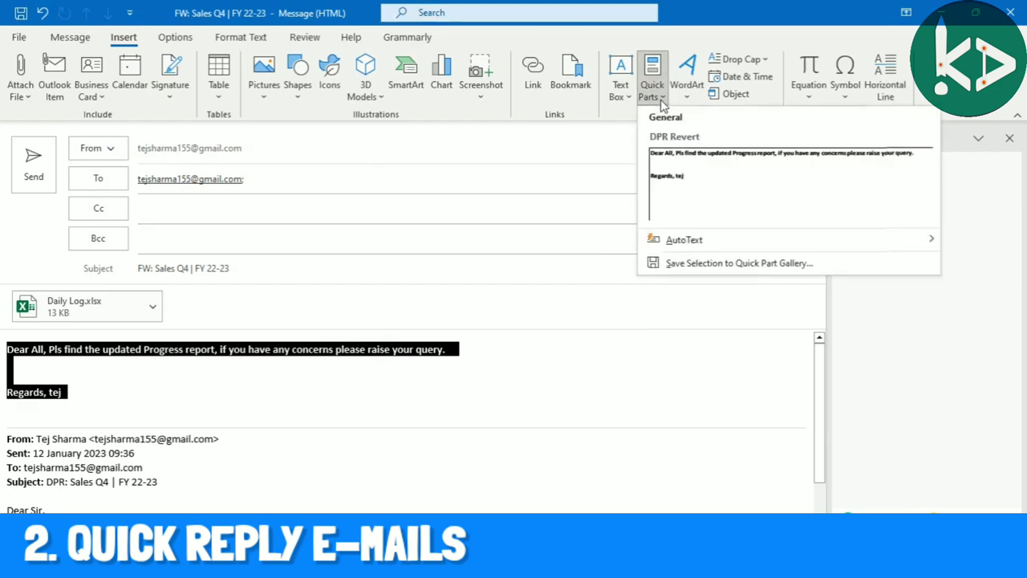
pyautogui.click(488, 374)
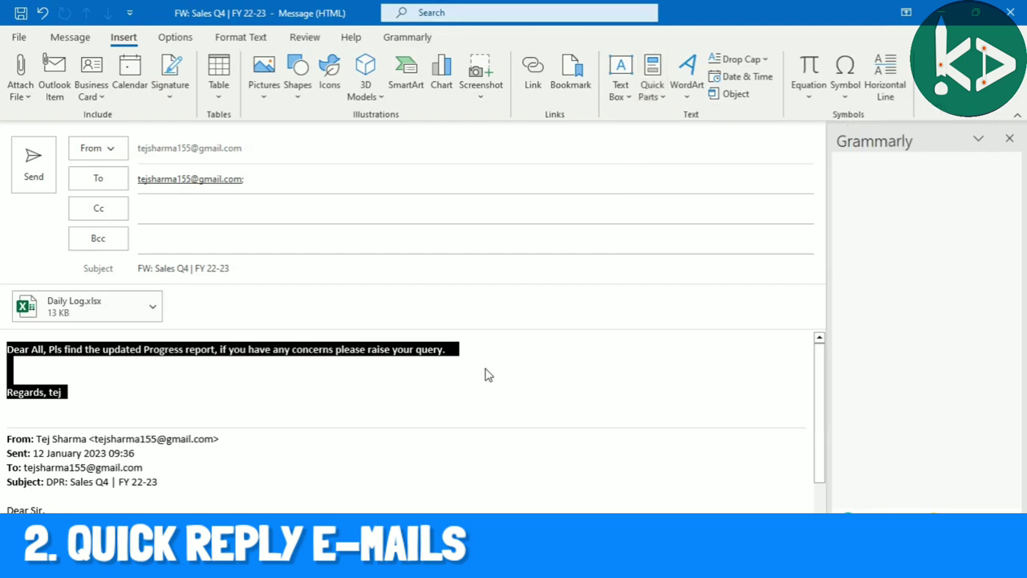
pyautogui.click(1010, 12)
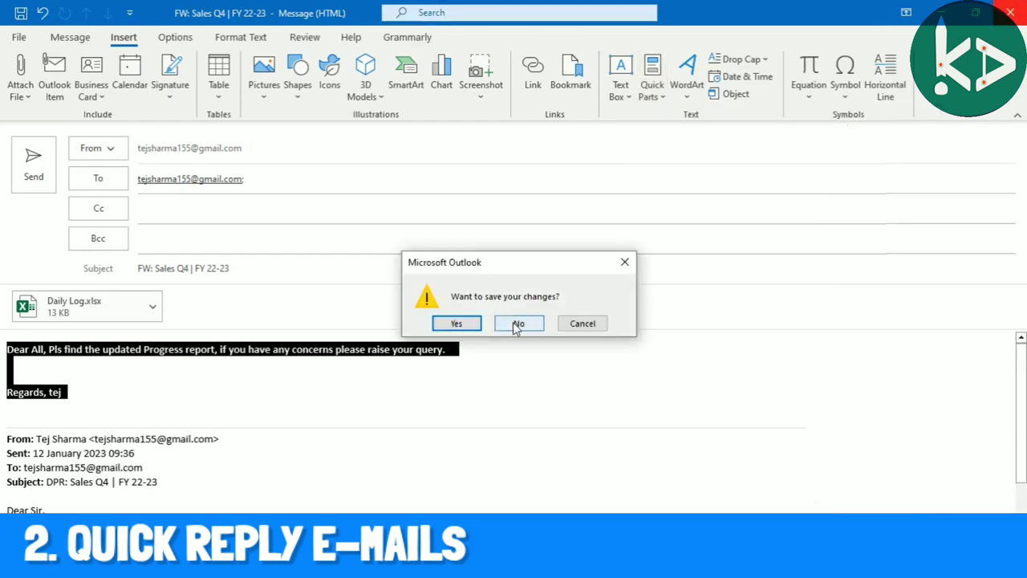
pyautogui.click(516, 324)
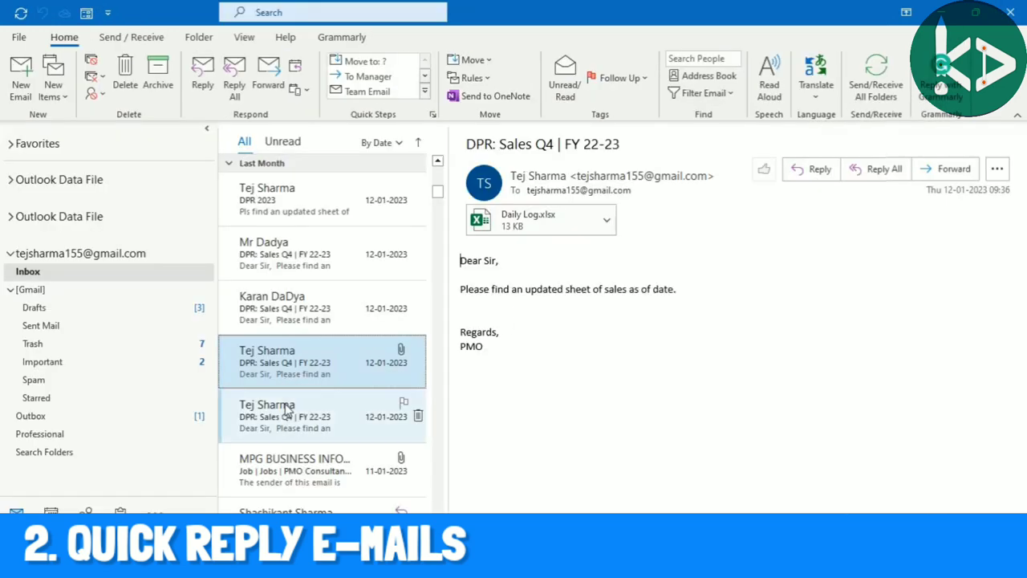
pyautogui.click(288, 409)
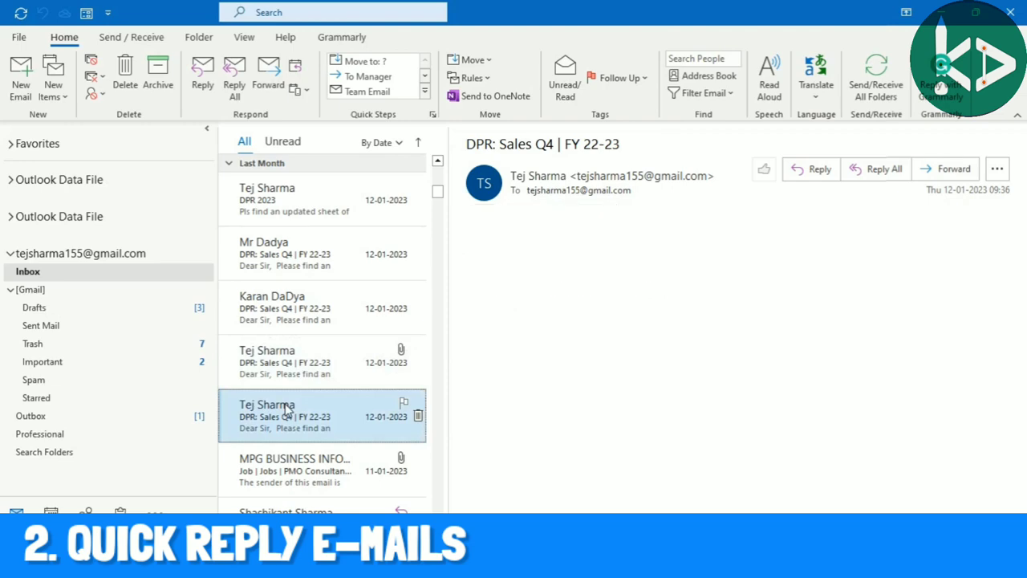
pyautogui.click(935, 170)
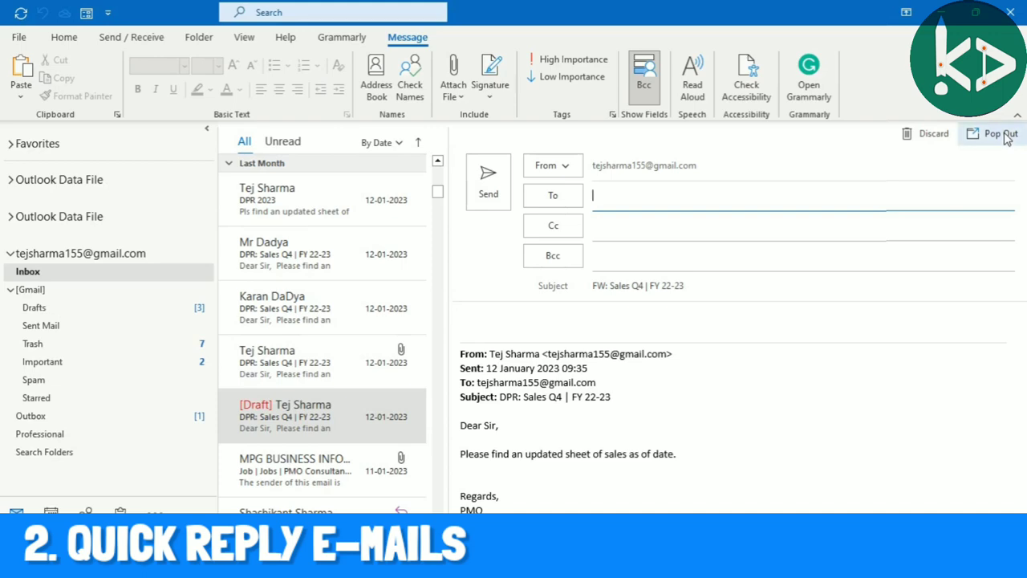
# Step: Pop out the forward draft and insert the DPR Revert quick part into the body
pyautogui.click(1001, 134)
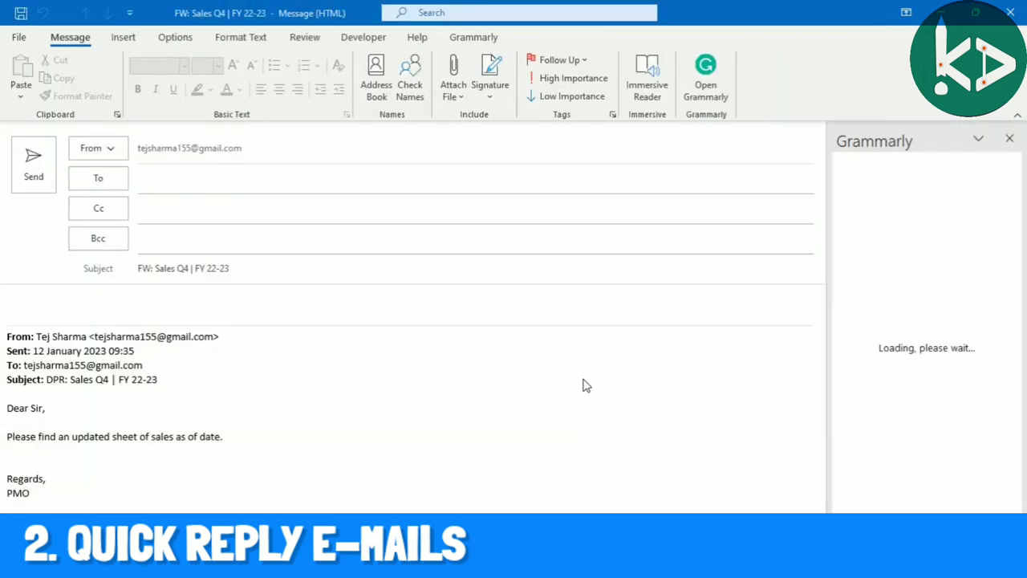
pyautogui.click(124, 37)
pyautogui.click(50, 300)
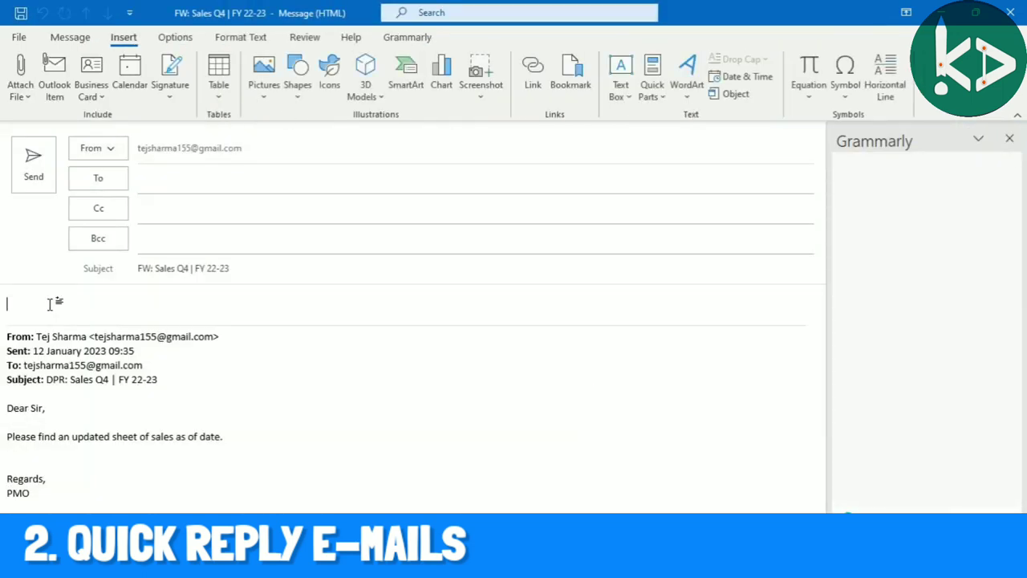
pyautogui.click(663, 94)
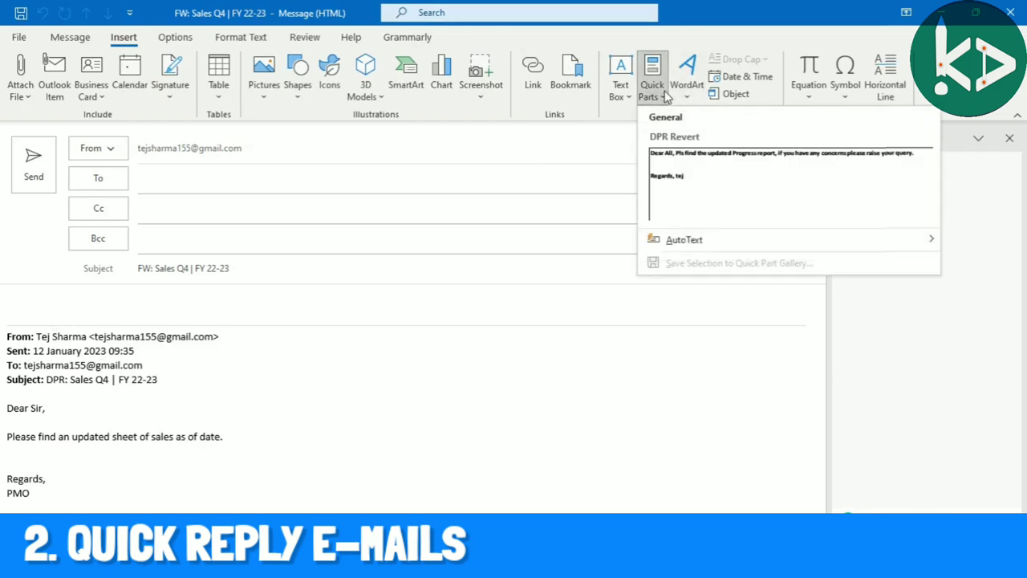
pyautogui.click(777, 163)
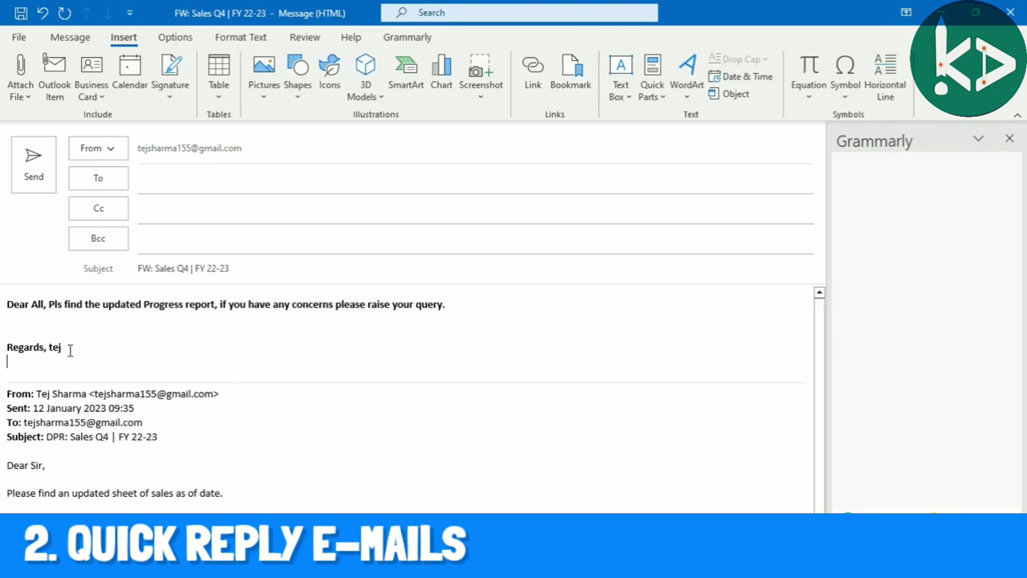
# Step: Delete the inserted DPR Revert text and reinsert it using the Alt, N, Q KeyTips
pyautogui.moveTo(71, 349); pyautogui.dragTo(6, 304)
pyautogui.press('Delete')
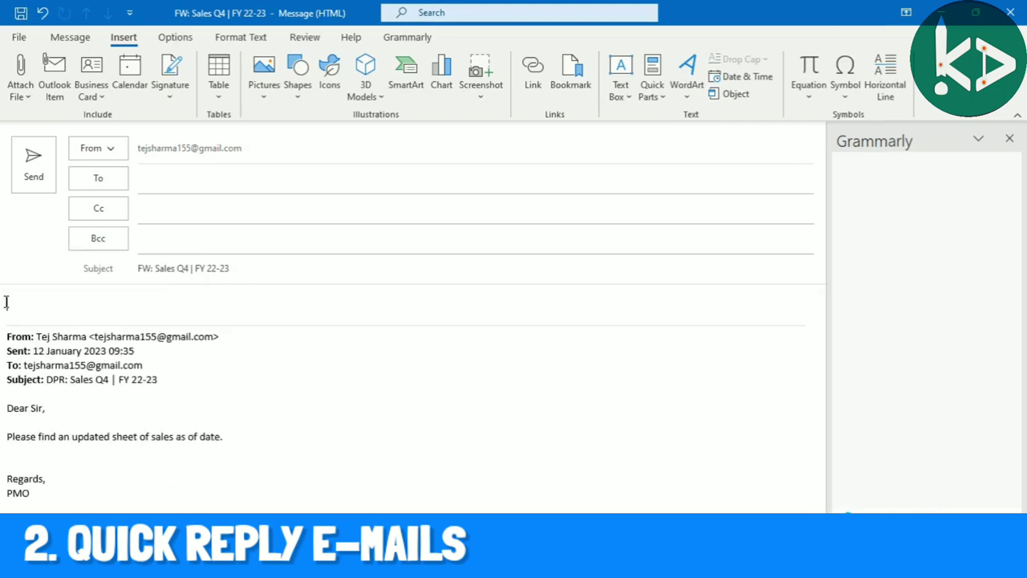
pyautogui.press('alt')
pyautogui.press('n')
pyautogui.press('q')
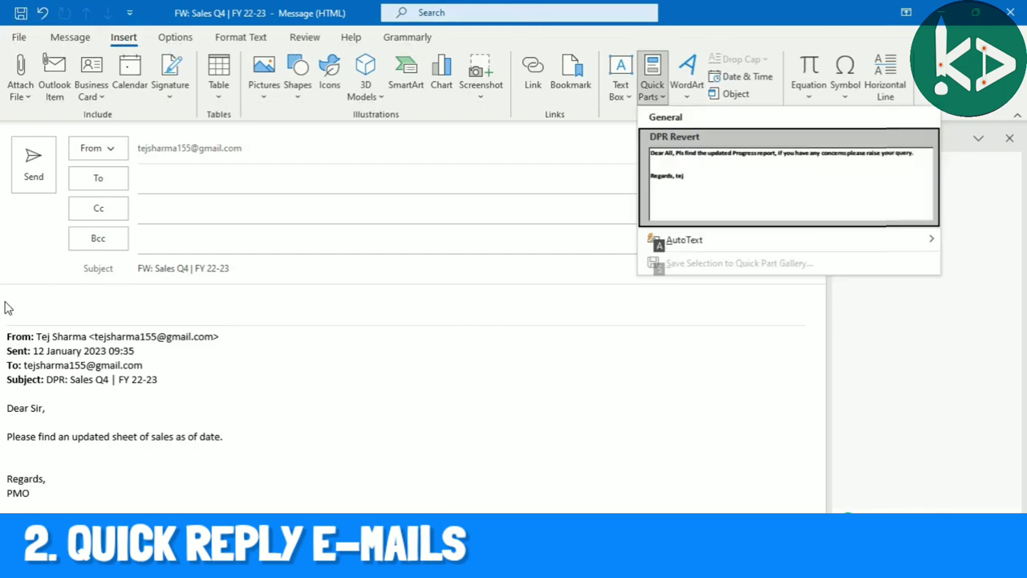
pyautogui.press('Return')
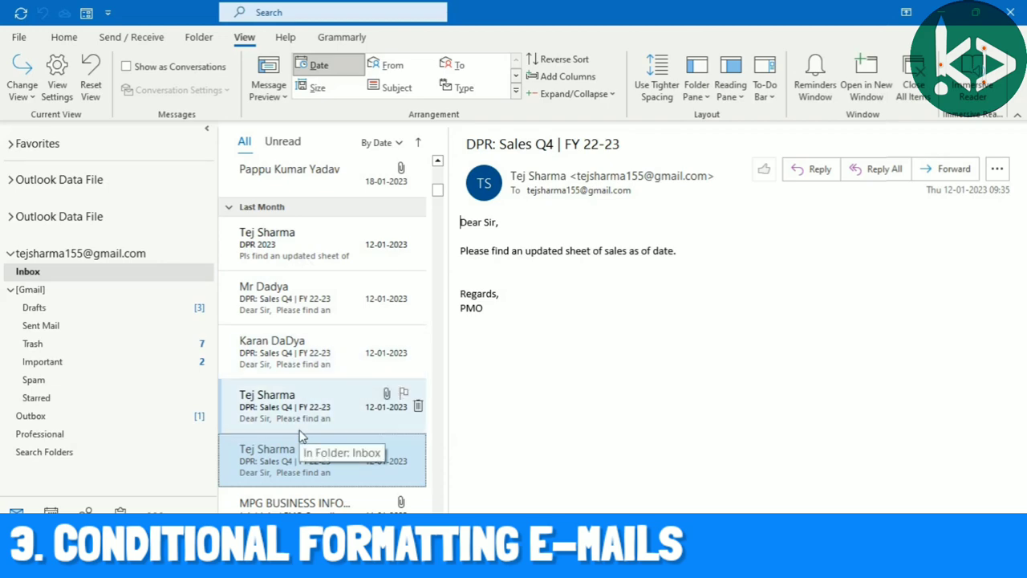
# Step: Select the mail with Daily Log.xlsx and open View Settings for the current inbox view
pyautogui.click(268, 418)
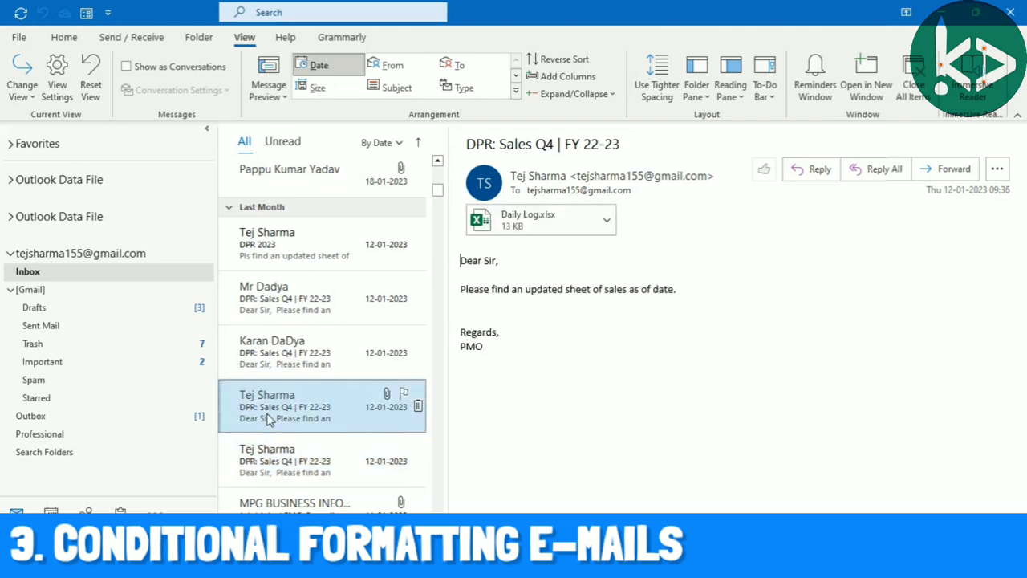
pyautogui.click(64, 38)
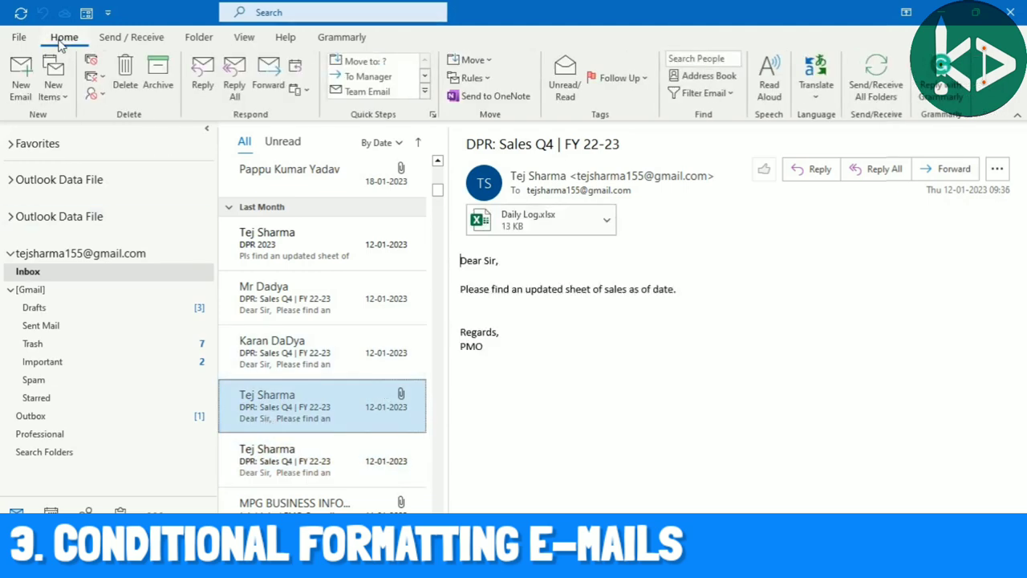
pyautogui.click(244, 38)
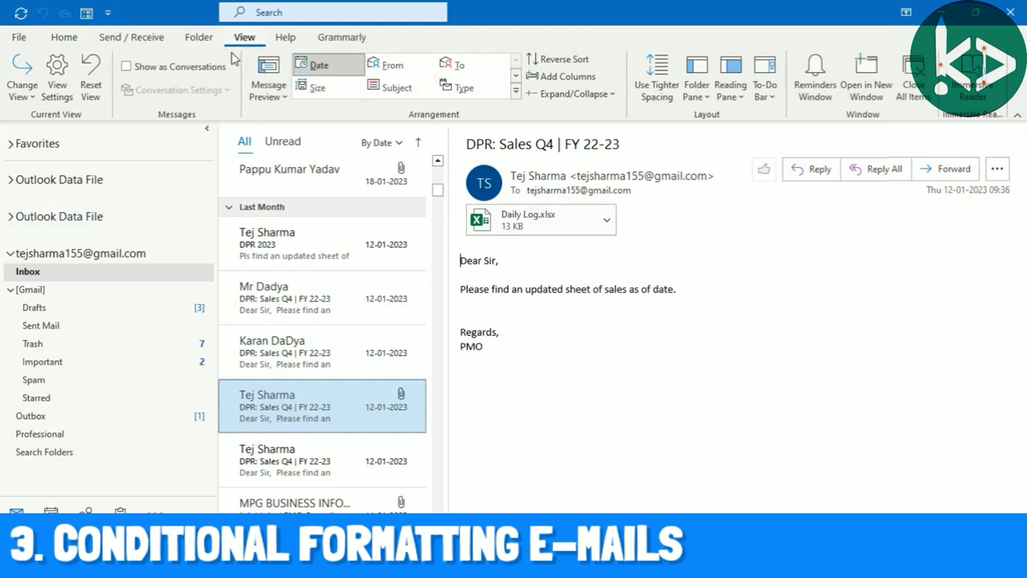
pyautogui.click(57, 94)
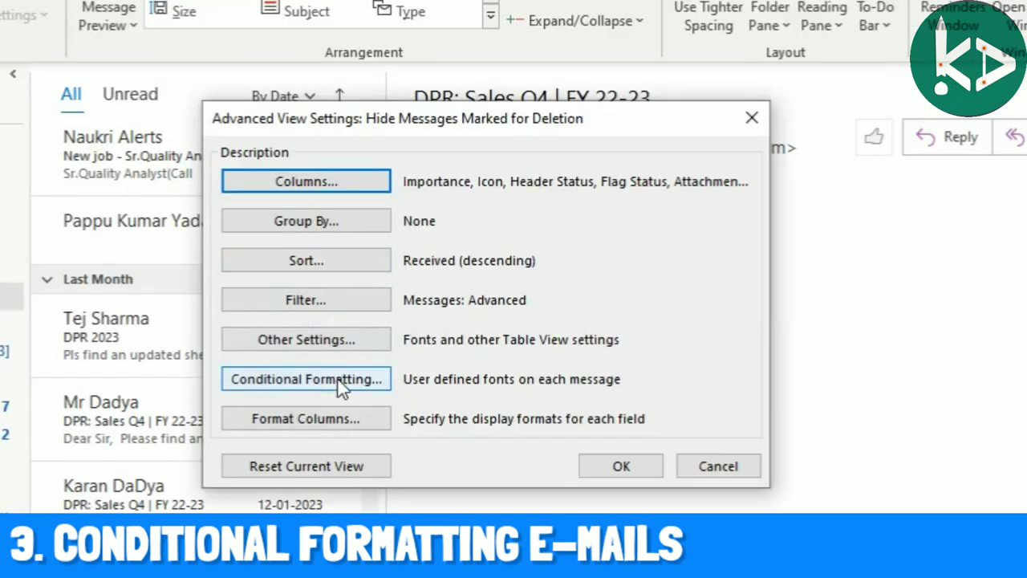
# Step: Add a new conditional formatting rule named 'P1 Mails'
pyautogui.click(340, 385)
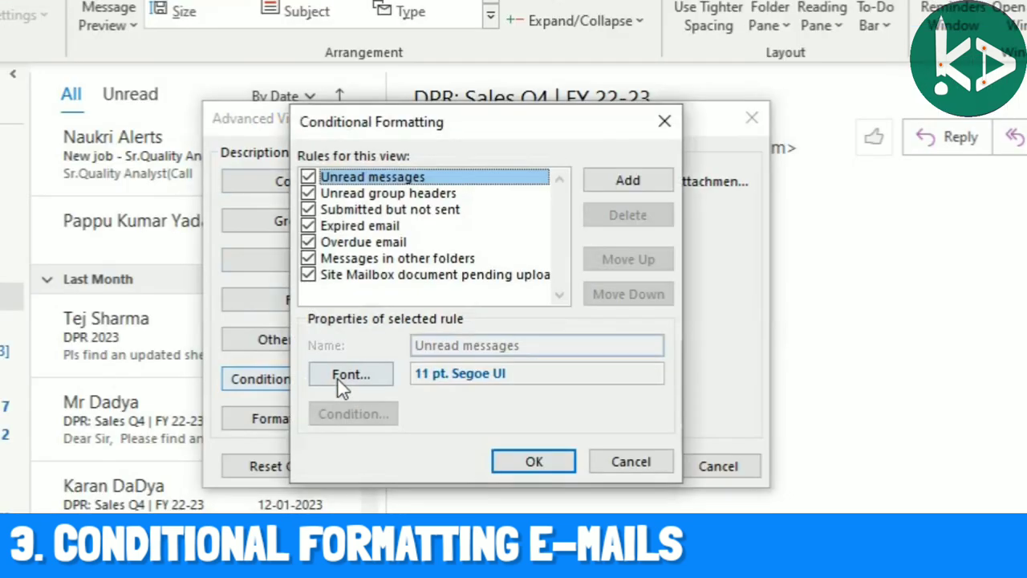
pyautogui.click(628, 181)
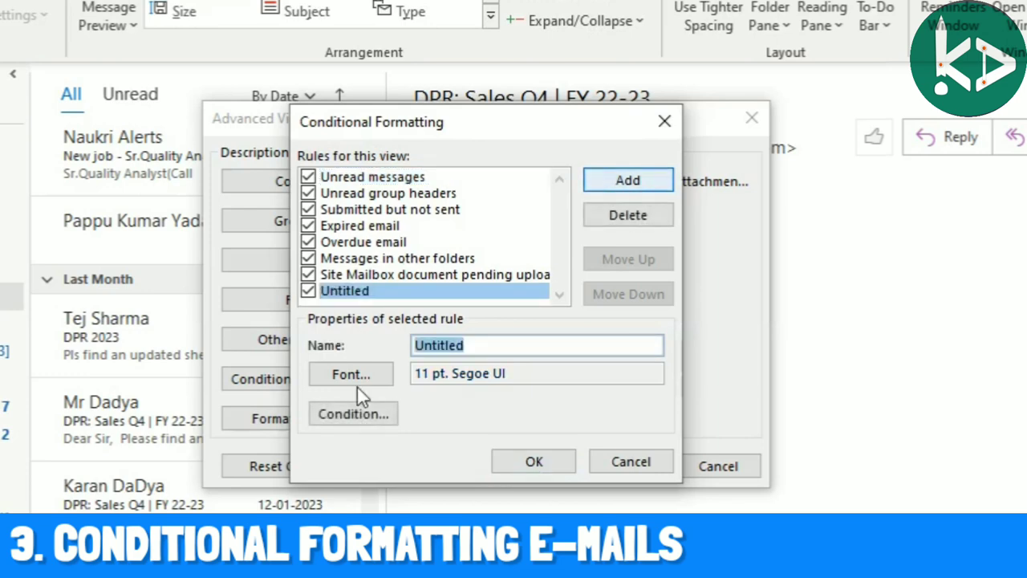
pyautogui.click(500, 340)
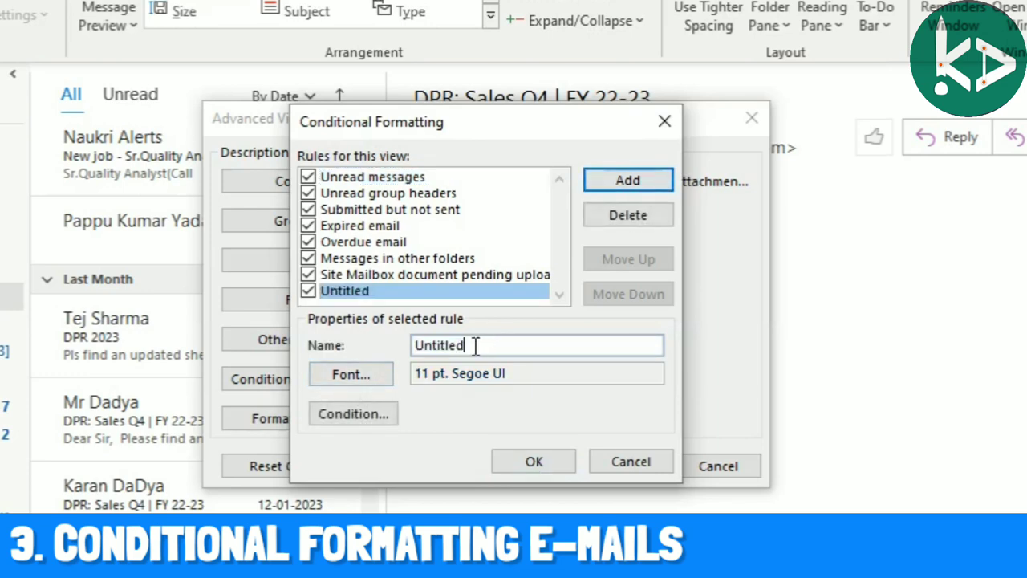
pyautogui.moveTo(472, 345); pyautogui.dragTo(348, 344)
pyautogui.write('P1 Ma')
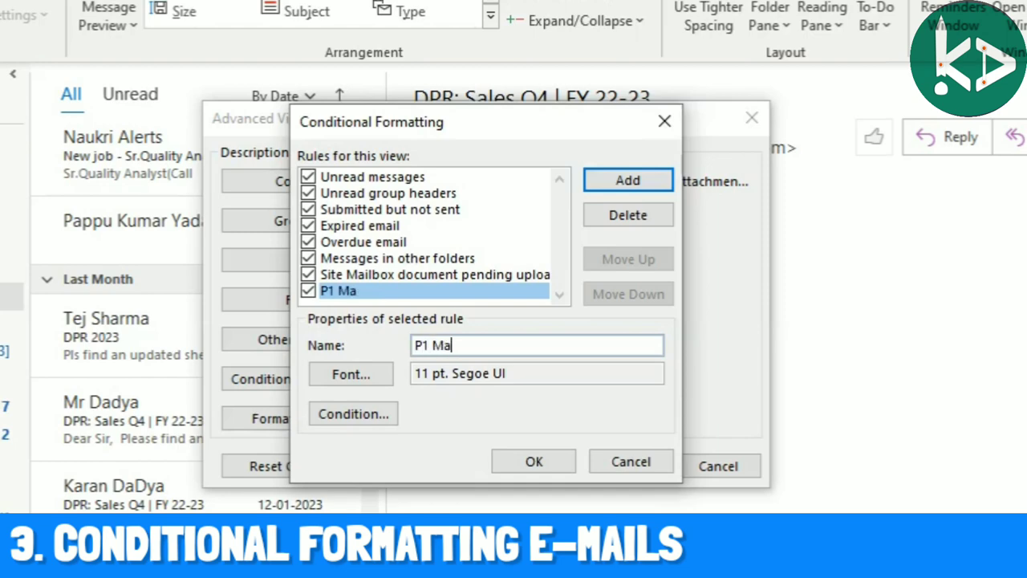
pyautogui.write('ils')
# Step: Set the P1 Mails condition to match messages from the sender's e-mail address
pyautogui.click(344, 412)
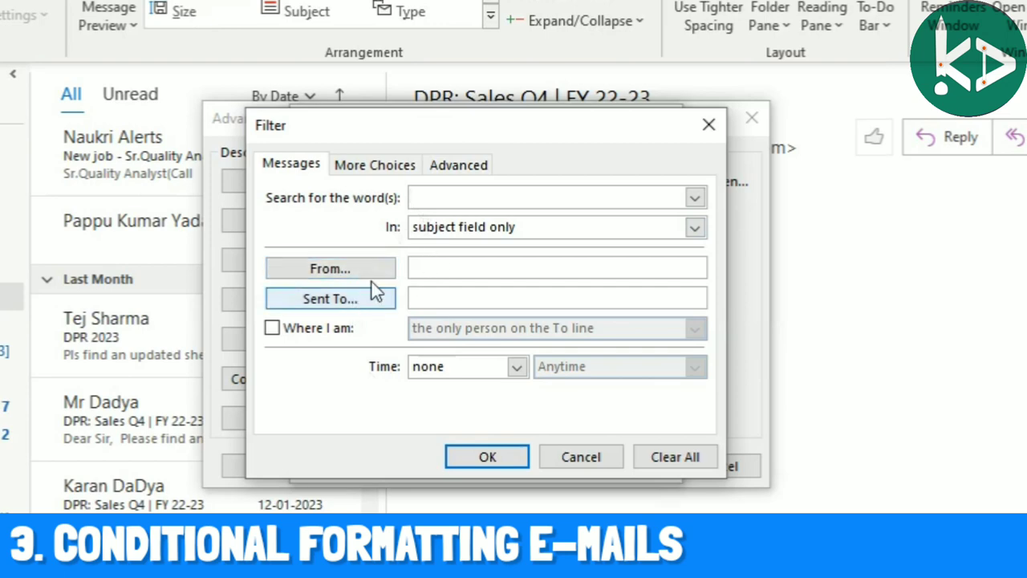
pyautogui.click(431, 270)
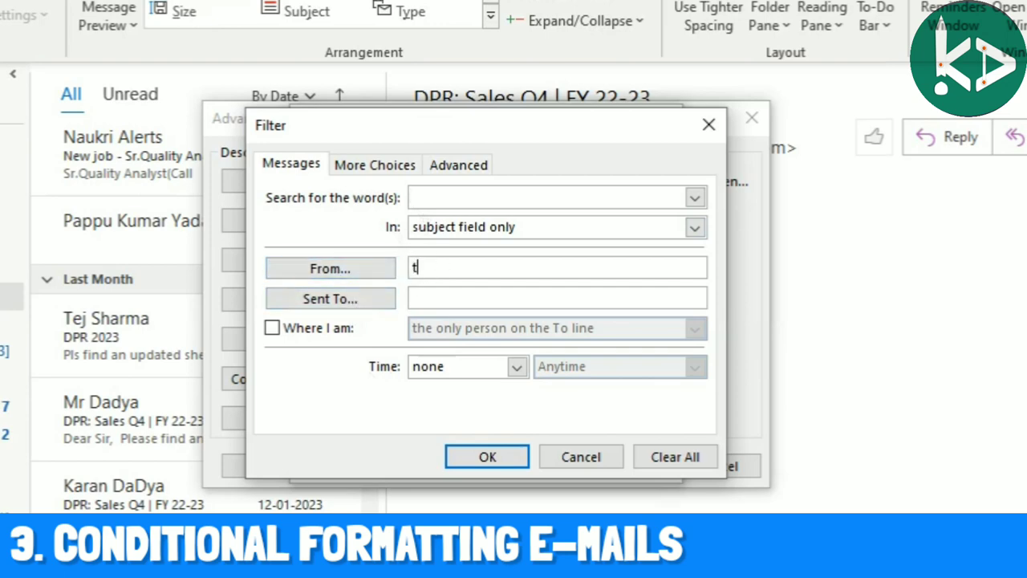
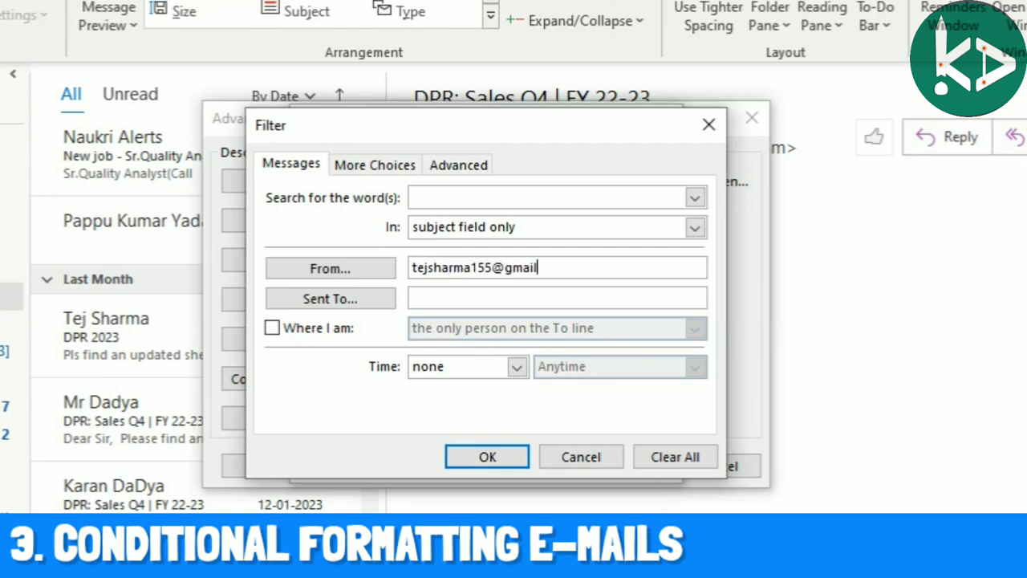
pyautogui.click(491, 459)
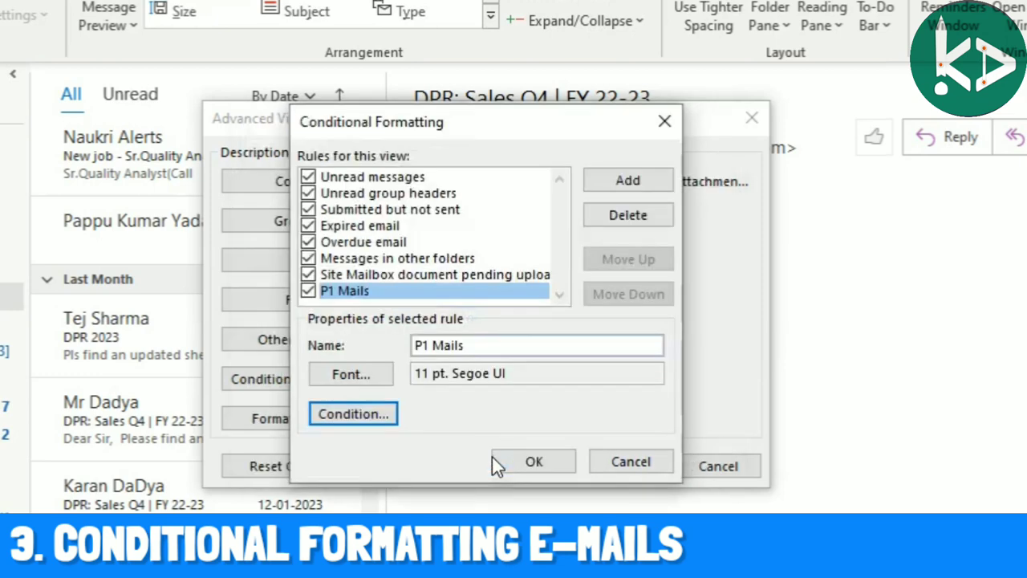
# Step: Give P1 Mails a Franklin Gothic font, Big size and Teal colour
pyautogui.click(341, 379)
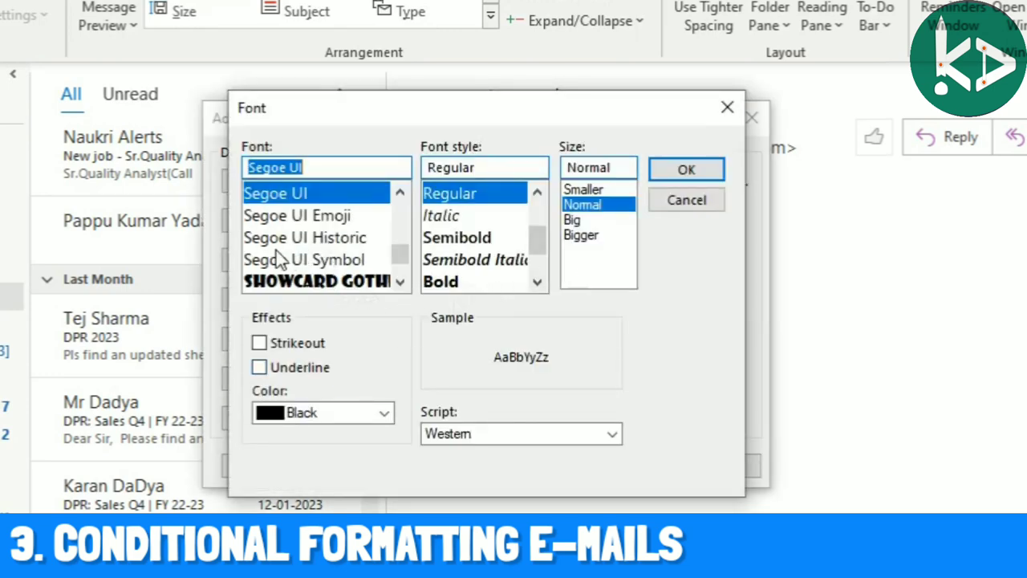
pyautogui.moveTo(400, 253); pyautogui.dragTo(401, 234)
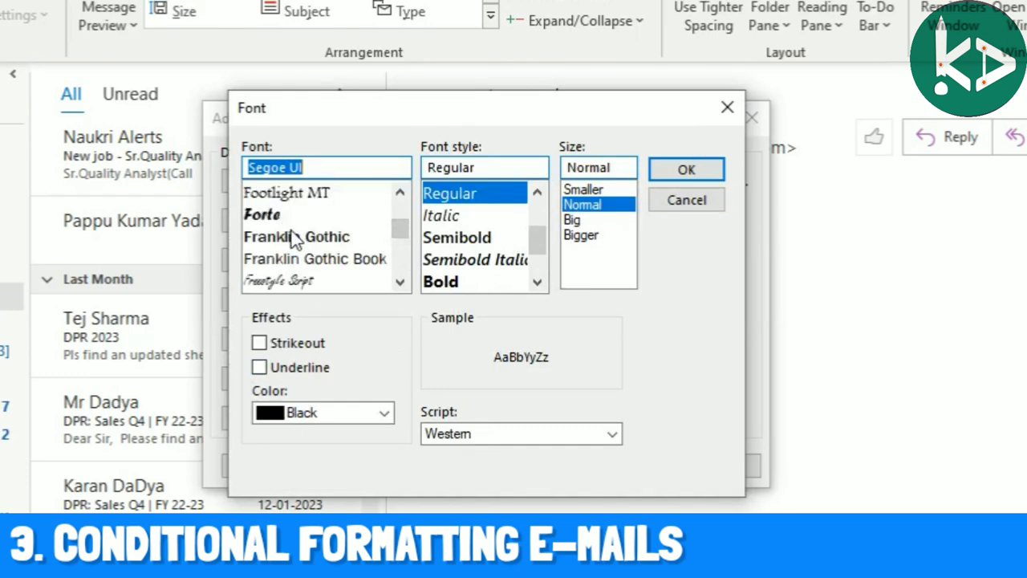
pyautogui.click(292, 236)
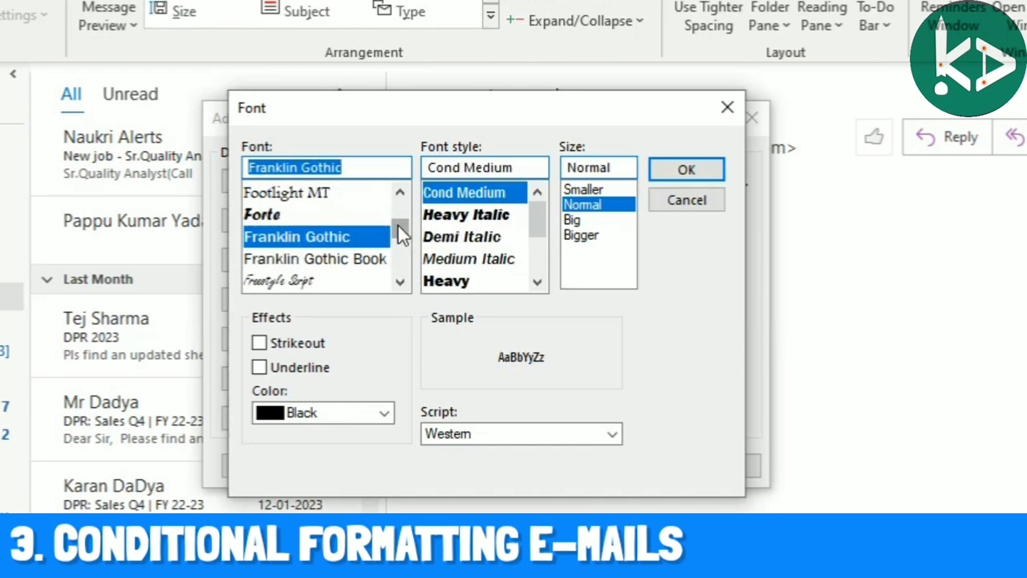
pyautogui.moveTo(397, 223); pyautogui.dragTo(399, 210)
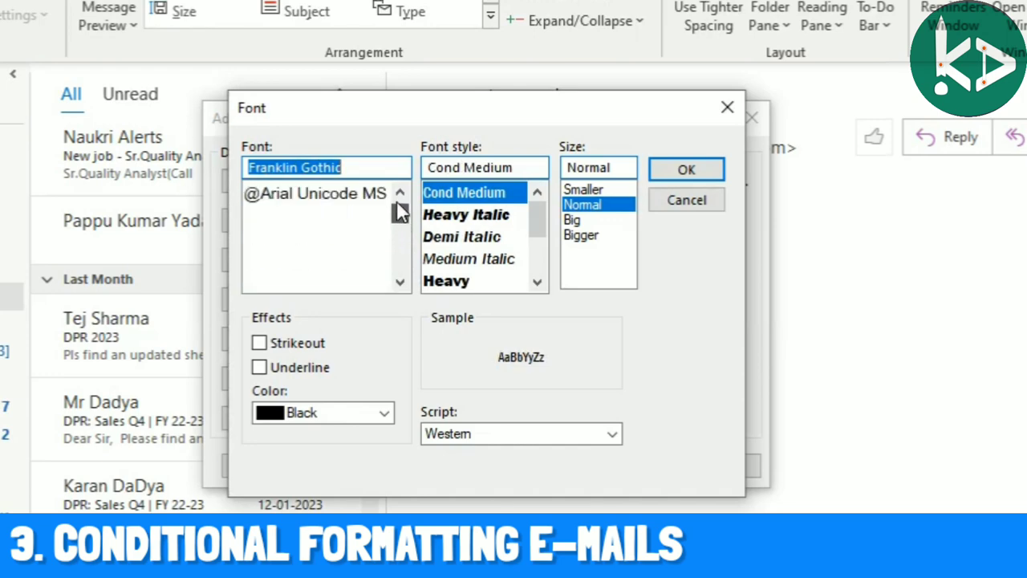
pyautogui.click(467, 282)
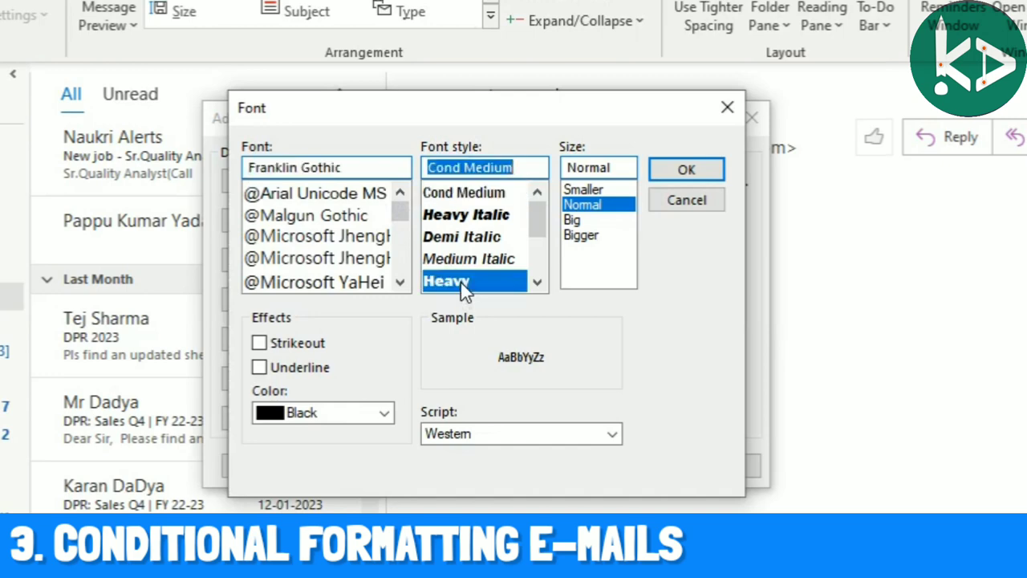
pyautogui.click(590, 222)
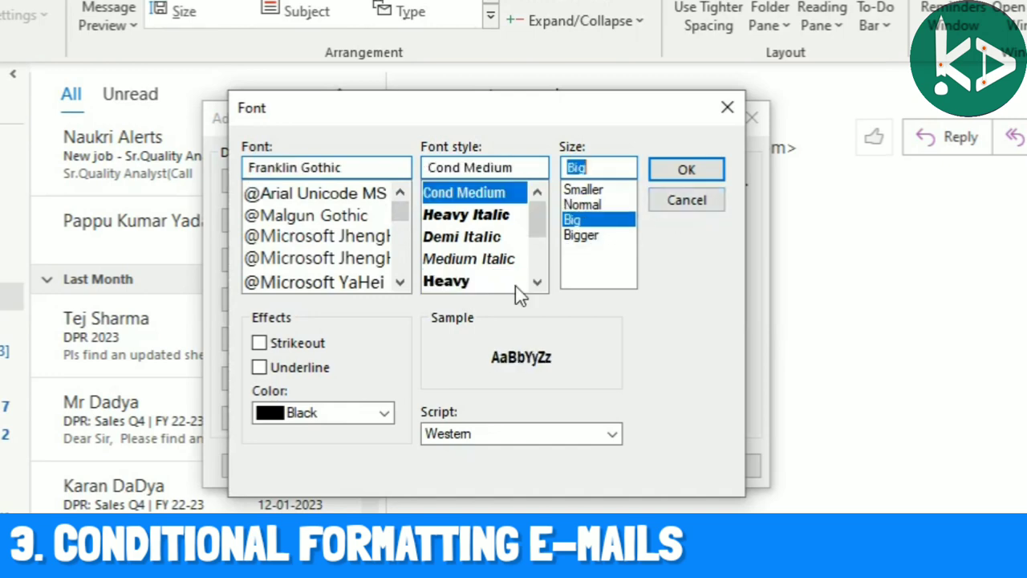
pyautogui.click(383, 412)
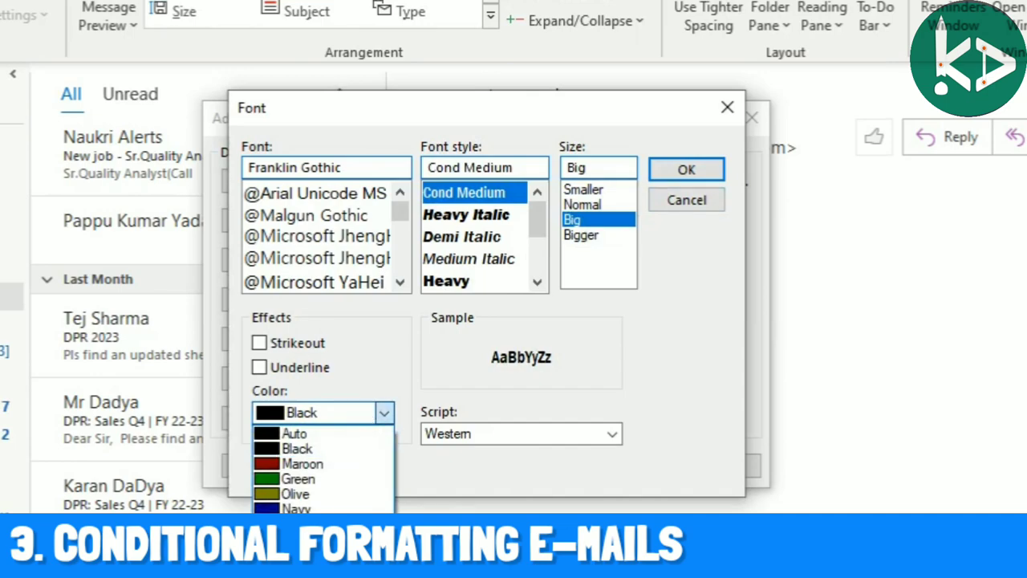
pyautogui.click(297, 539)
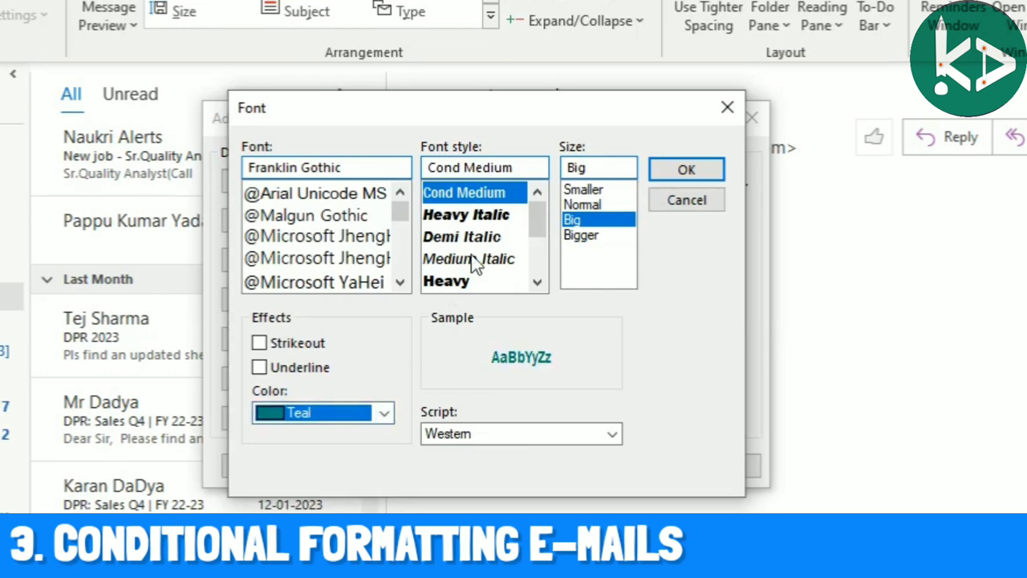
pyautogui.click(686, 172)
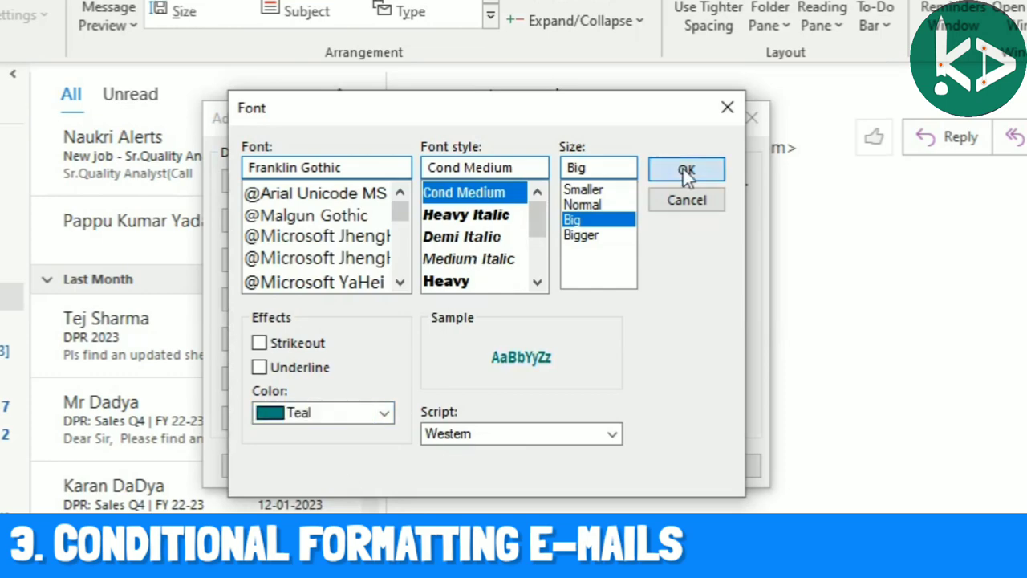
# Step: Confirm the conditional formatting and view settings, then scroll the inbox to check the teal mails
pyautogui.click(531, 463)
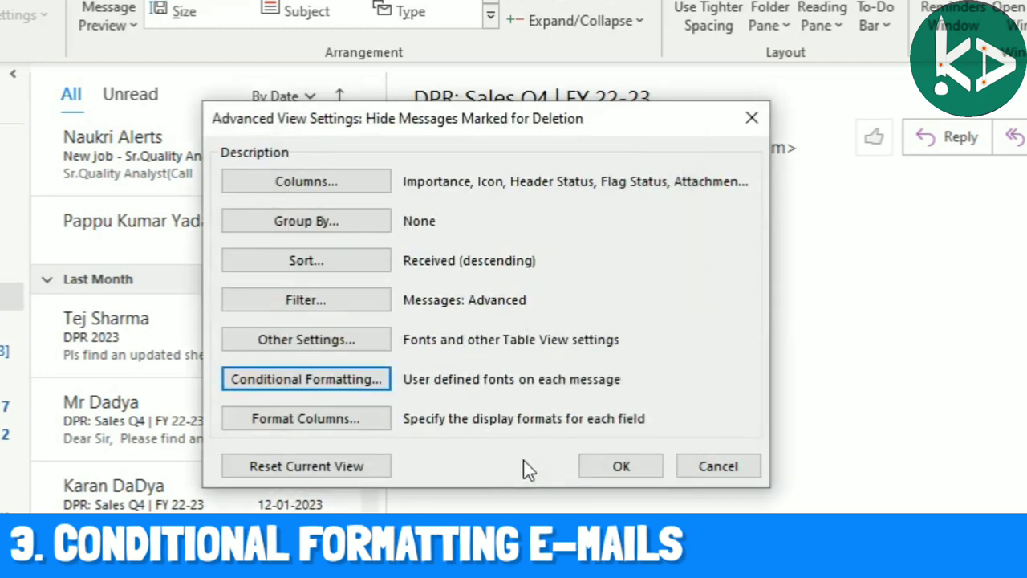
pyautogui.click(591, 468)
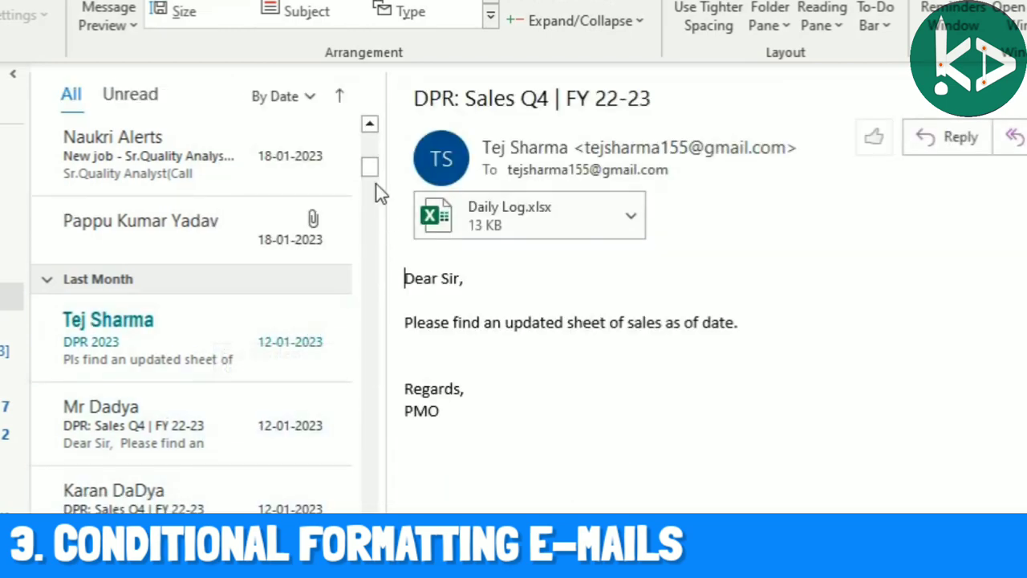
pyautogui.moveTo(369, 167); pyautogui.dragTo(369, 130)
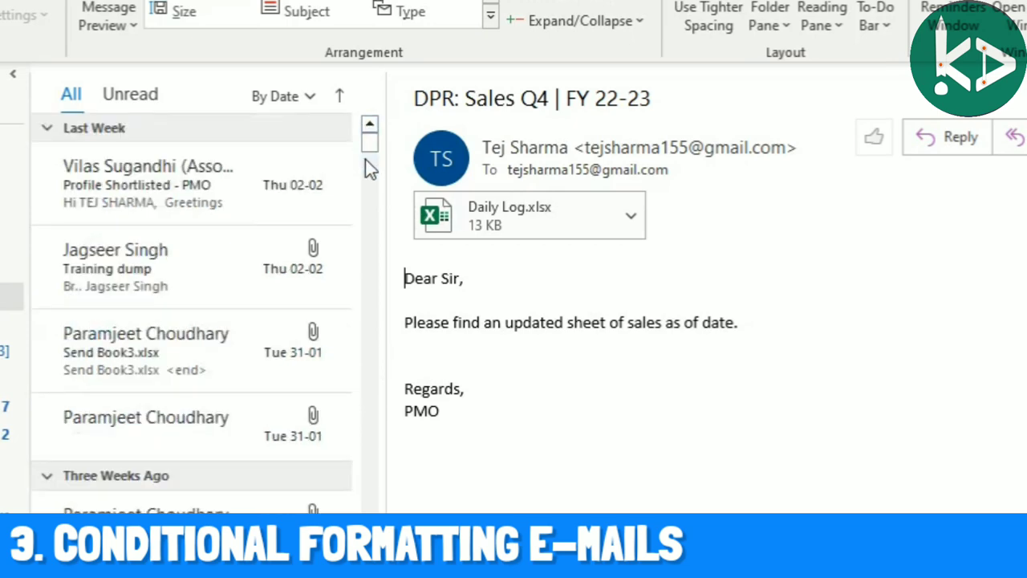
pyautogui.scroll(-3, 367, 171)
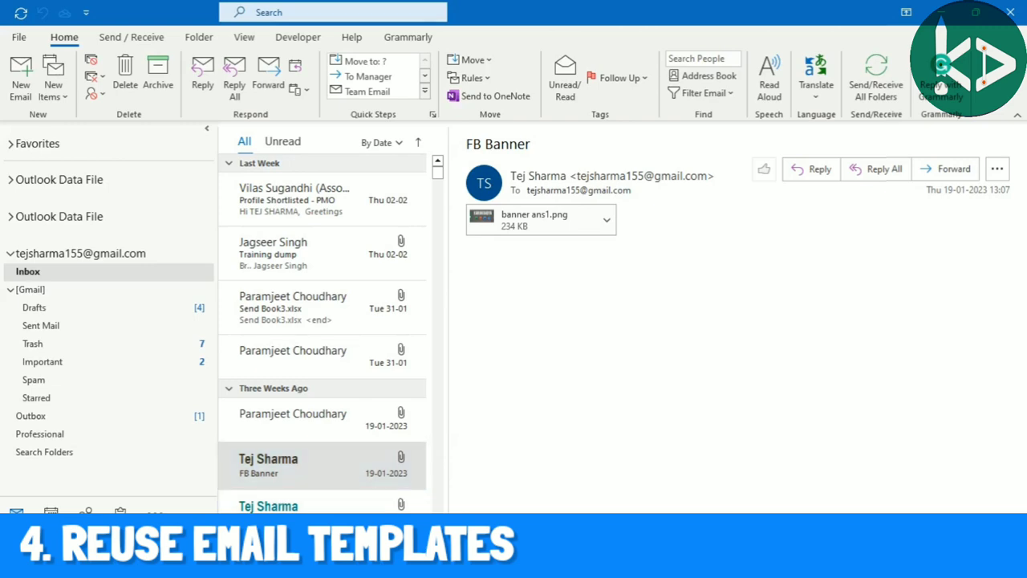
# Step: Address the new message to the sales contact's email address
pyautogui.moveTo(438, 502)
pyautogui.click(500, 495)
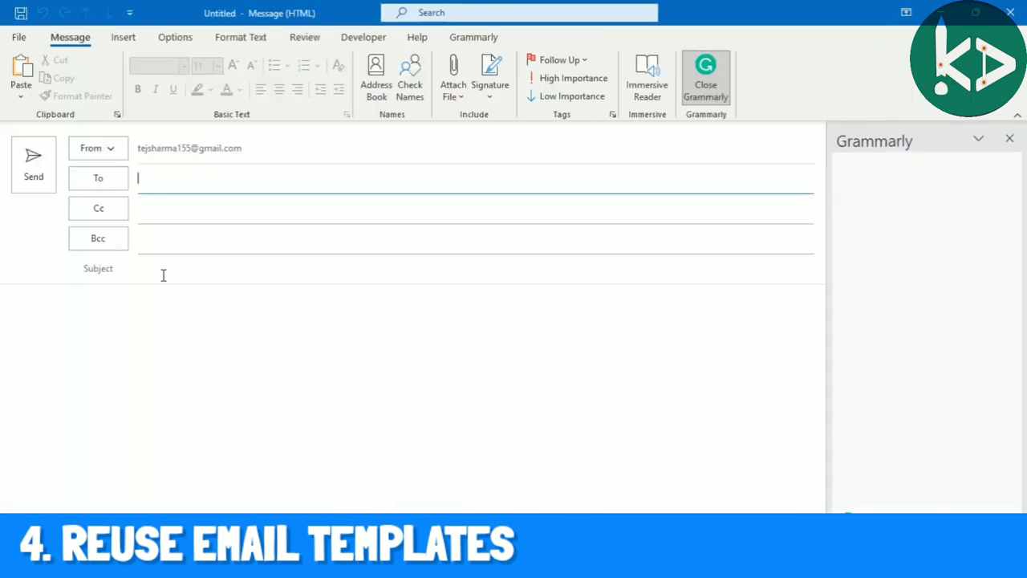
pyautogui.click(153, 185)
pyautogui.write('tejs')
pyautogui.press('Return')
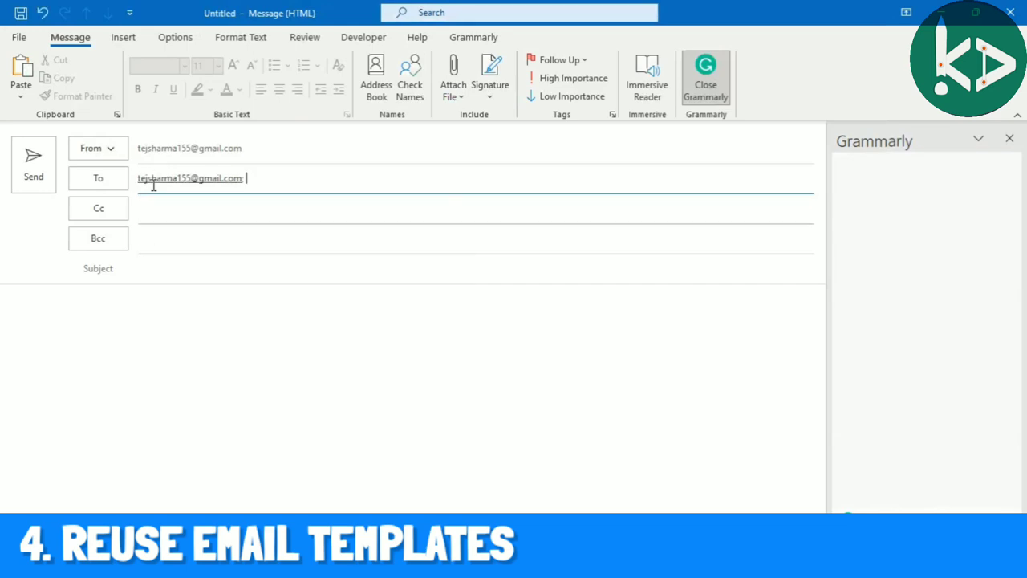
pyautogui.write('tejs')
pyautogui.press('BackSpace')
pyautogui.press('BackSpace')
pyautogui.press('BackSpace')
# Step: Enter subject 'Sales - FY 2022-2023' and paste the computer items sales report into the body
pyautogui.click(176, 278)
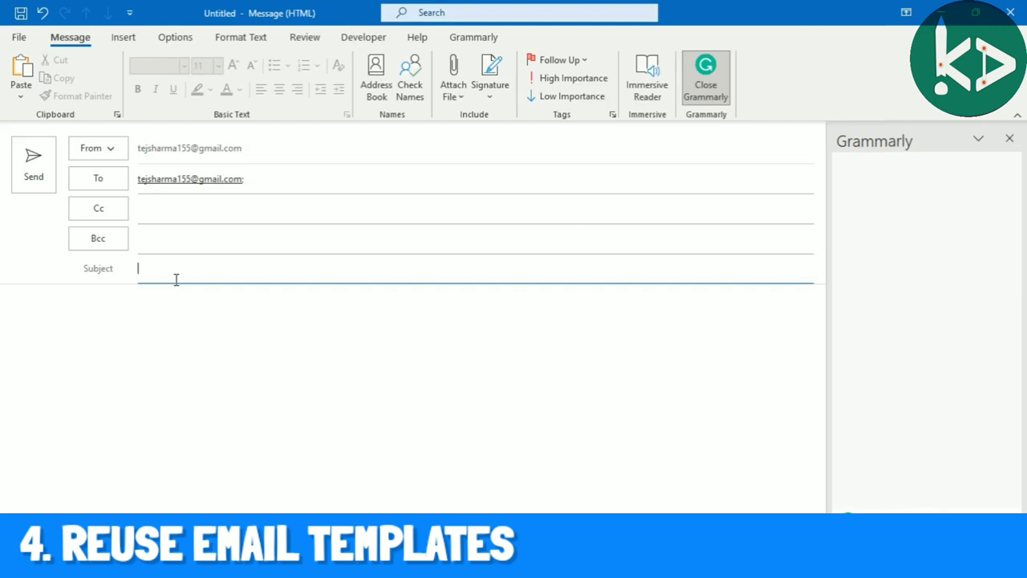
pyautogui.write('Sales - ')
pyautogui.write('Q')
pyautogui.press('BackSpace')
pyautogui.write('FY')
pyautogui.write(' 2022-')
pyautogui.write('2023')
pyautogui.click(66, 301)
pyautogui.write('Dear Sir,  Pls find the updated Sales report for Computer Items as of the date.  CPU: MOUSE: MONITOR: SSD: HDD: USB:    Regards, Tej Sharma')
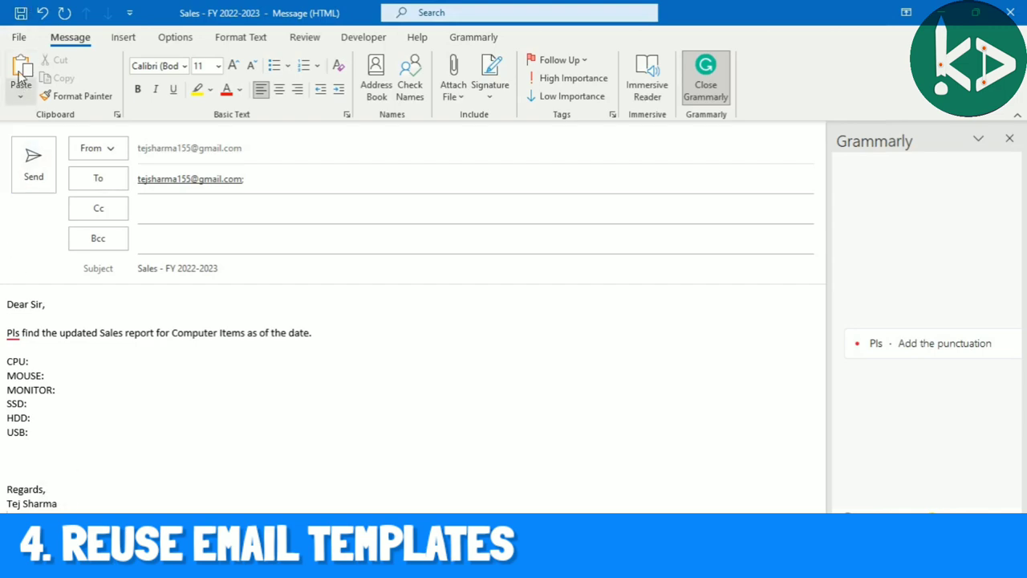
# Step: Save the message as an Outlook Template named 'Sales - FY 2022-2023', then close the message window
pyautogui.click(17, 38)
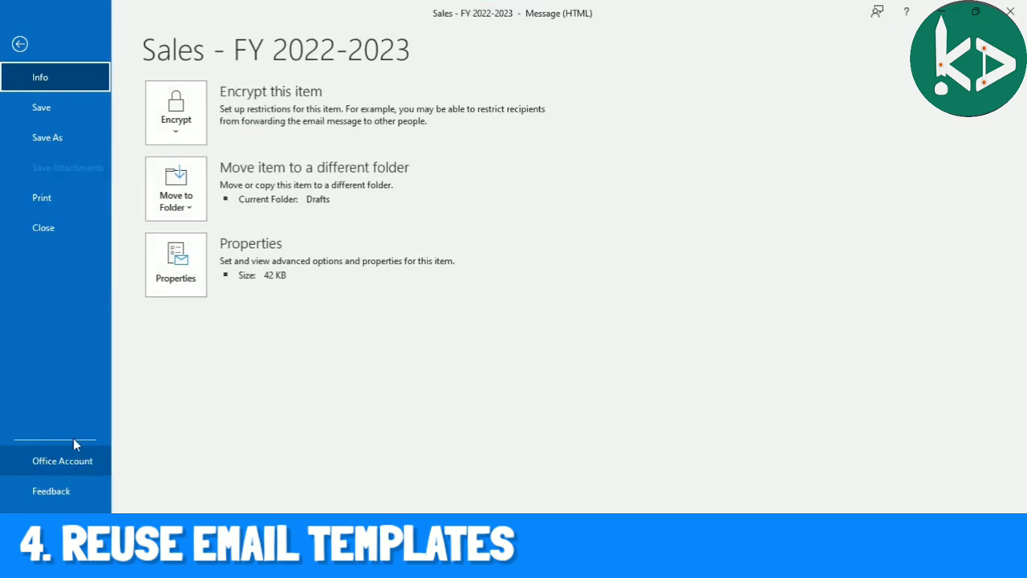
pyautogui.click(51, 136)
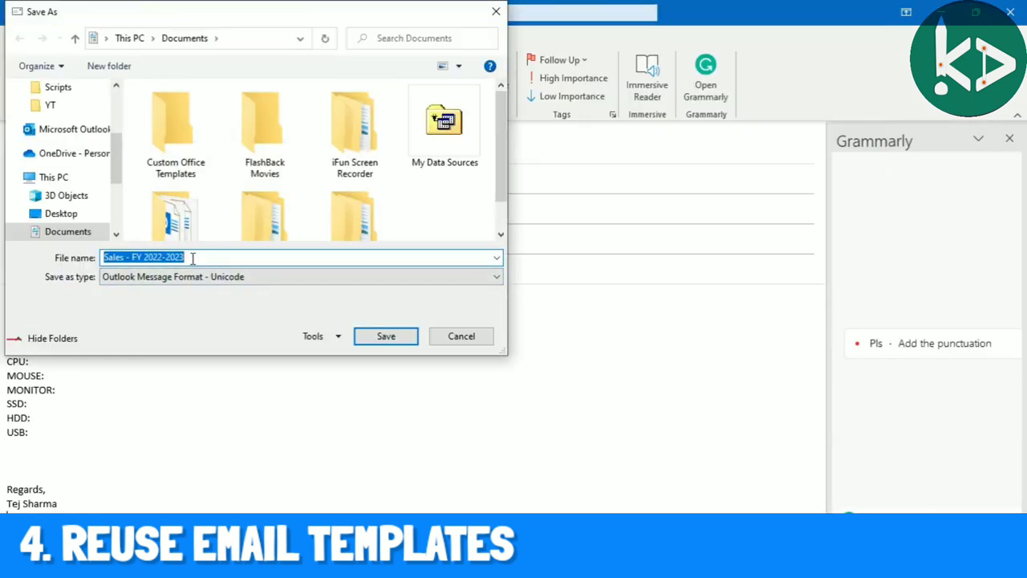
pyautogui.click(235, 277)
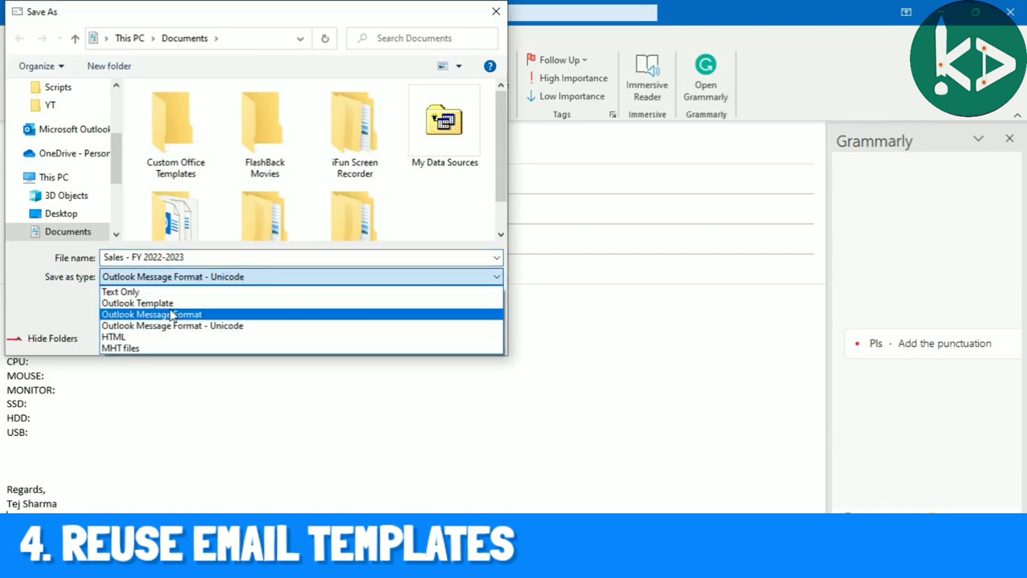
pyautogui.click(183, 305)
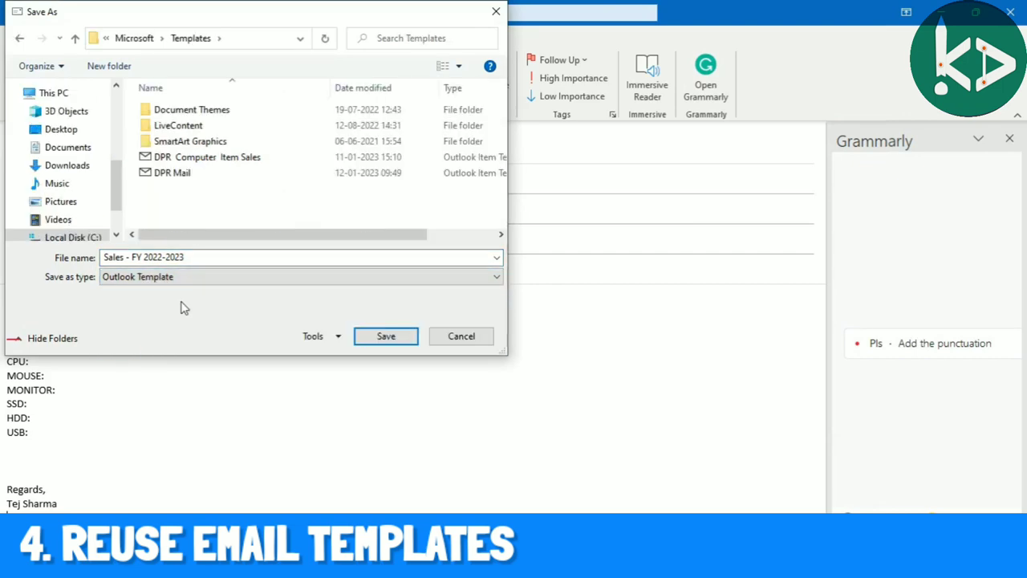
pyautogui.click(388, 337)
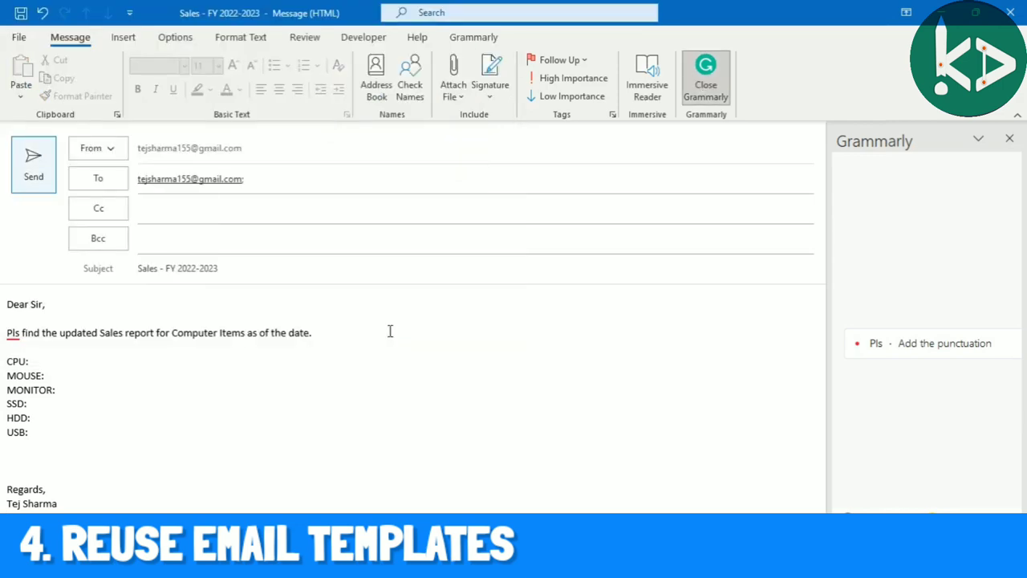
pyautogui.click(1010, 12)
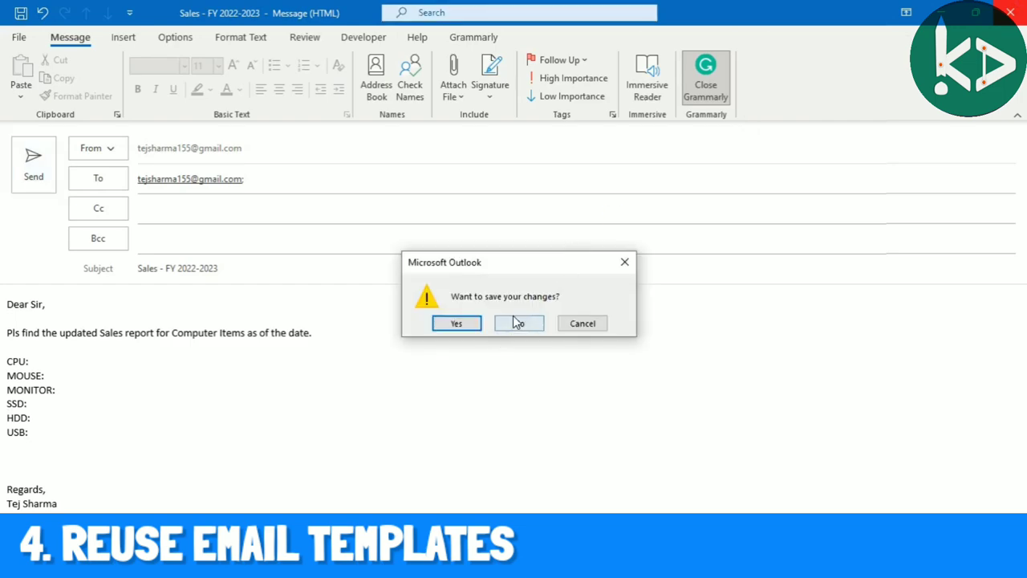
# Step: Decline saving changes so the Sales - FY 2022-2023 message closes
pyautogui.click(517, 322)
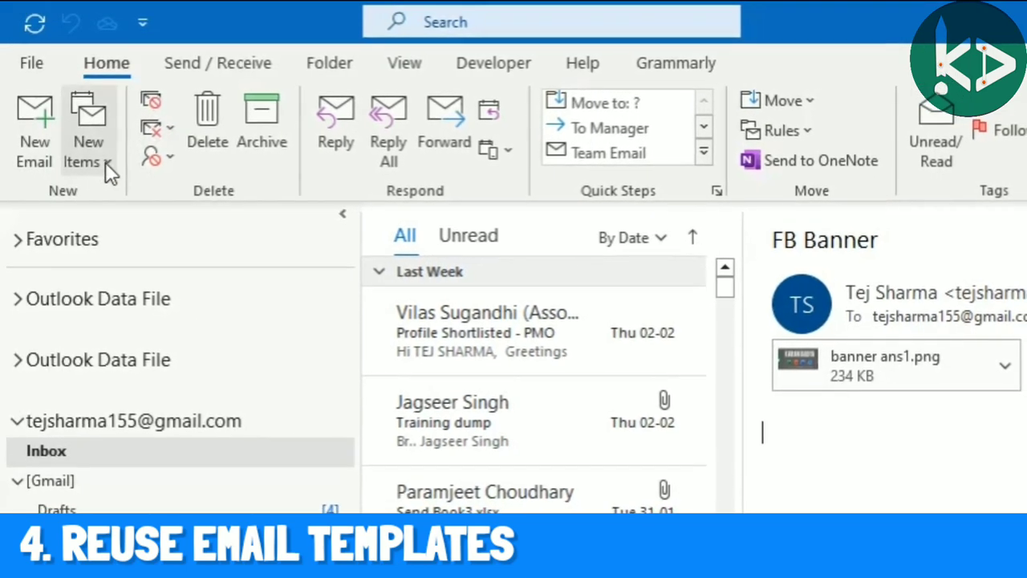
# Step: Use Choose Form with User Templates in File System to open the Sales - FY 2022-2023 template, then close Grammarly
pyautogui.click(107, 163)
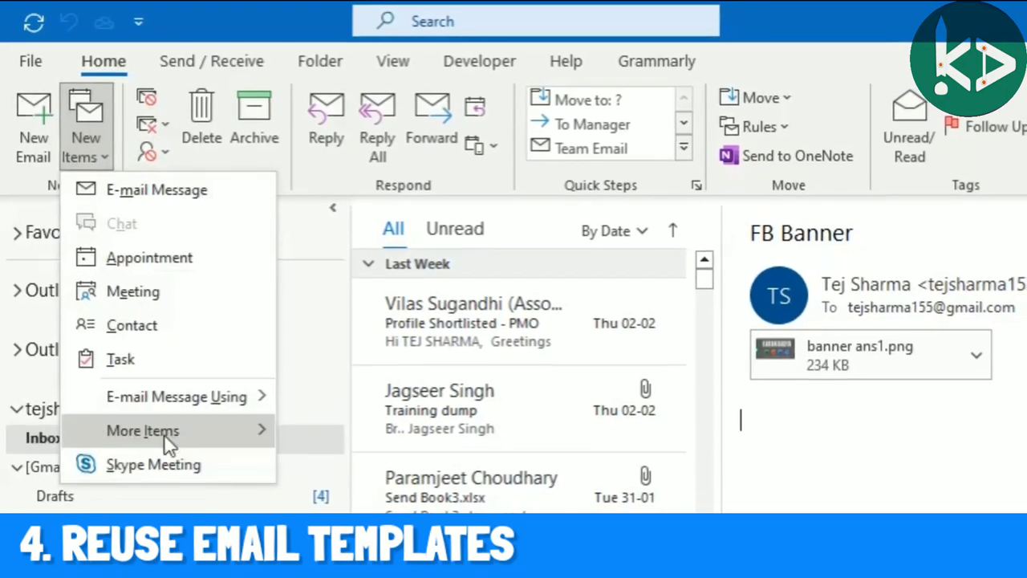
pyautogui.moveTo(174, 441)
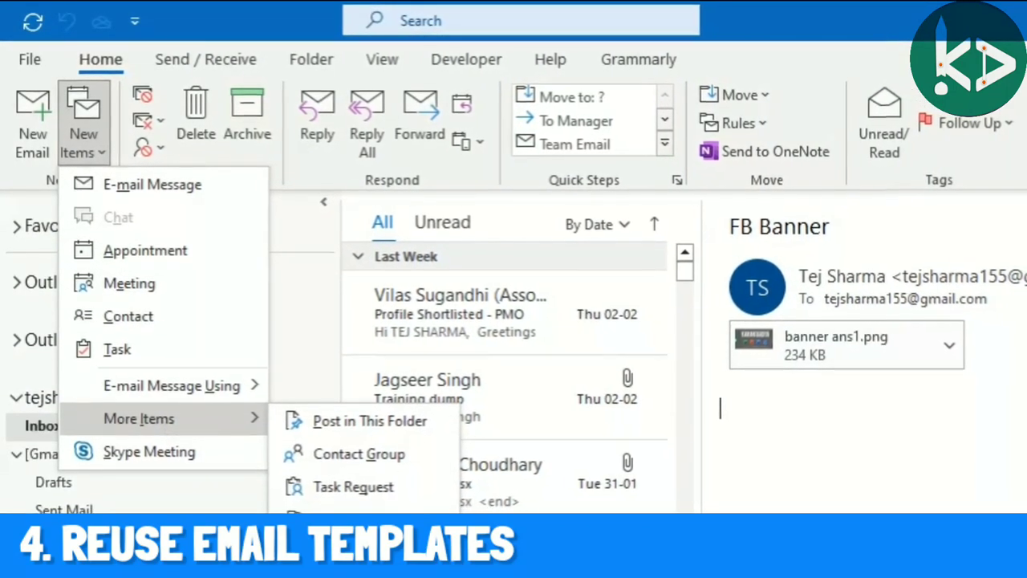
pyautogui.click(361, 531)
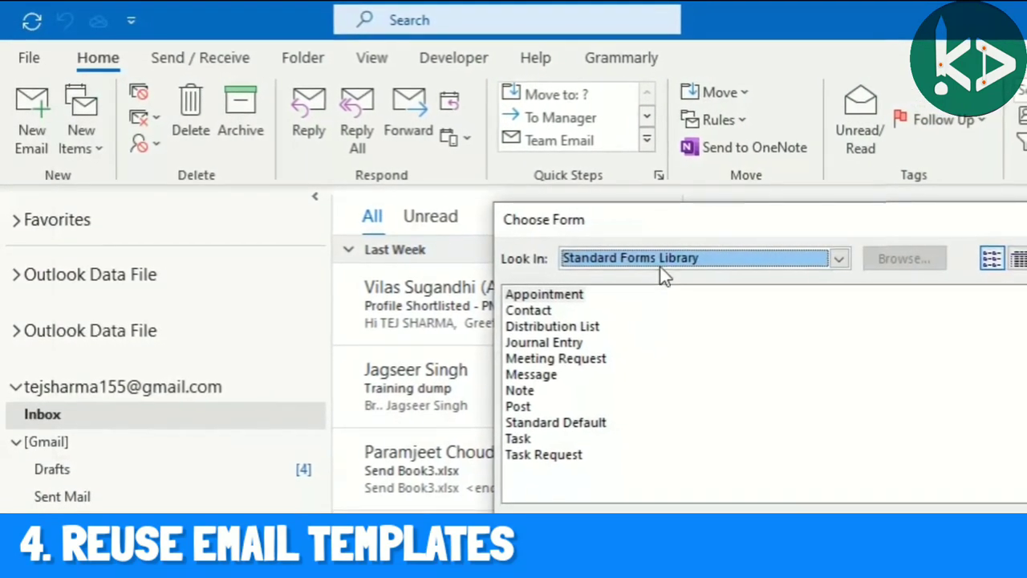
pyautogui.click(650, 259)
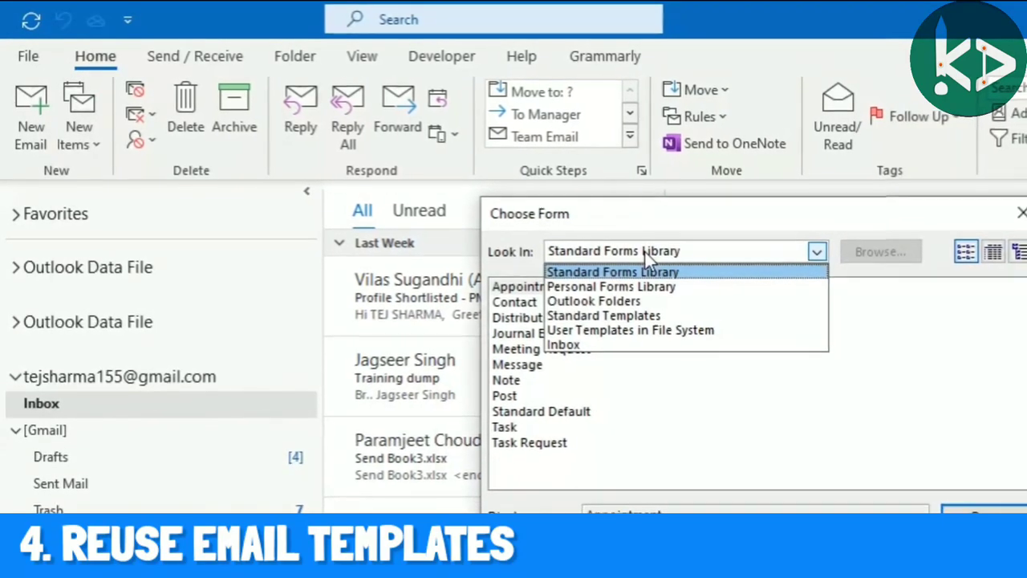
pyautogui.click(634, 327)
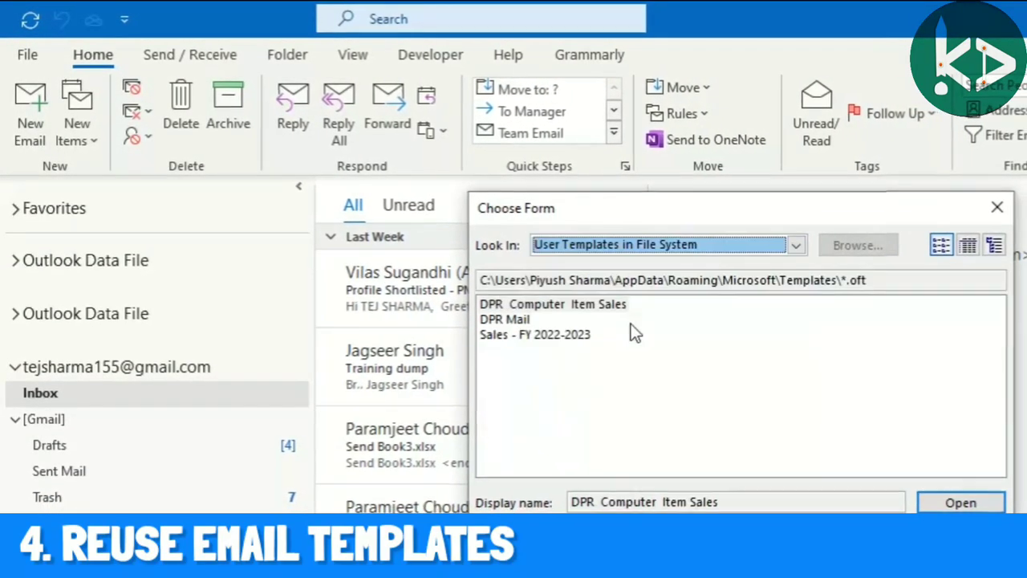
pyautogui.click(517, 337)
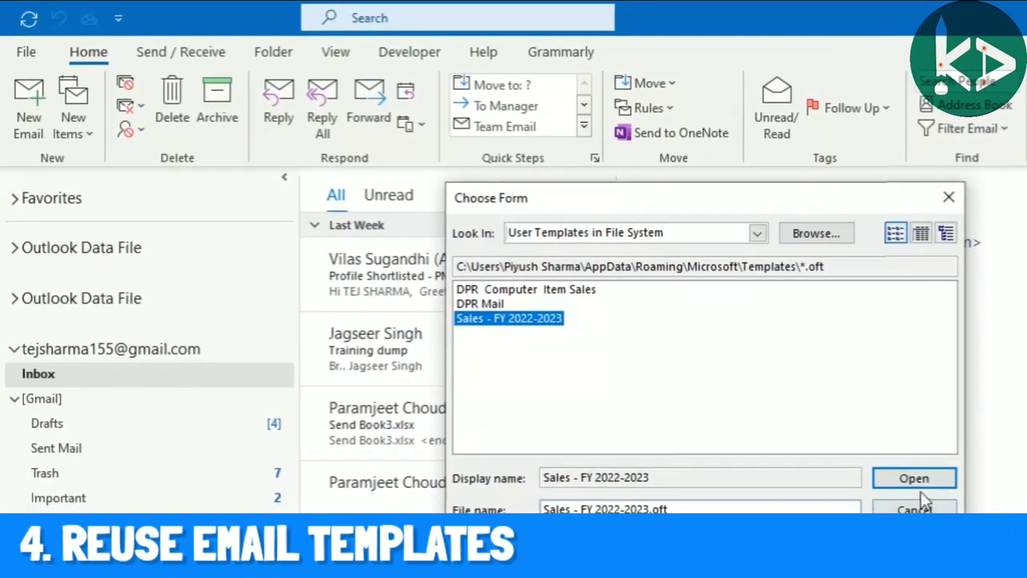
pyautogui.click(916, 474)
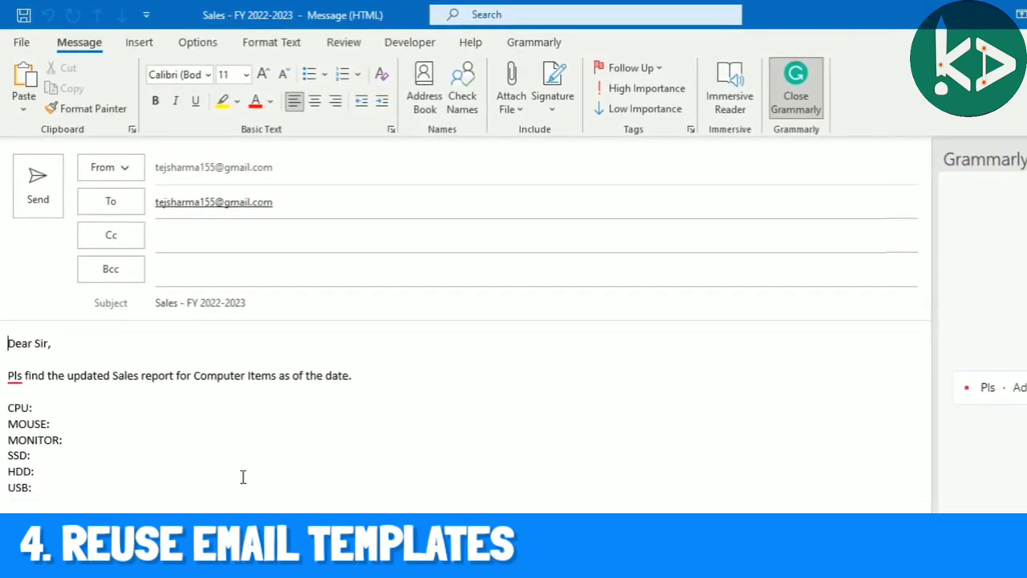
pyautogui.click(791, 101)
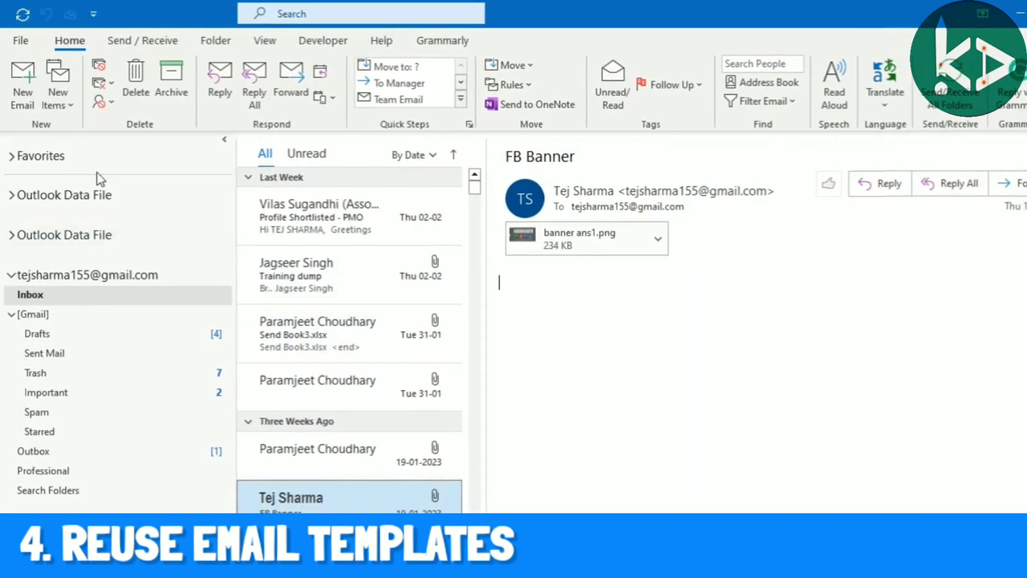
# Step: Go to the Quick Access Toolbar settings in Outlook Options and list All Commands
pyautogui.click(20, 40)
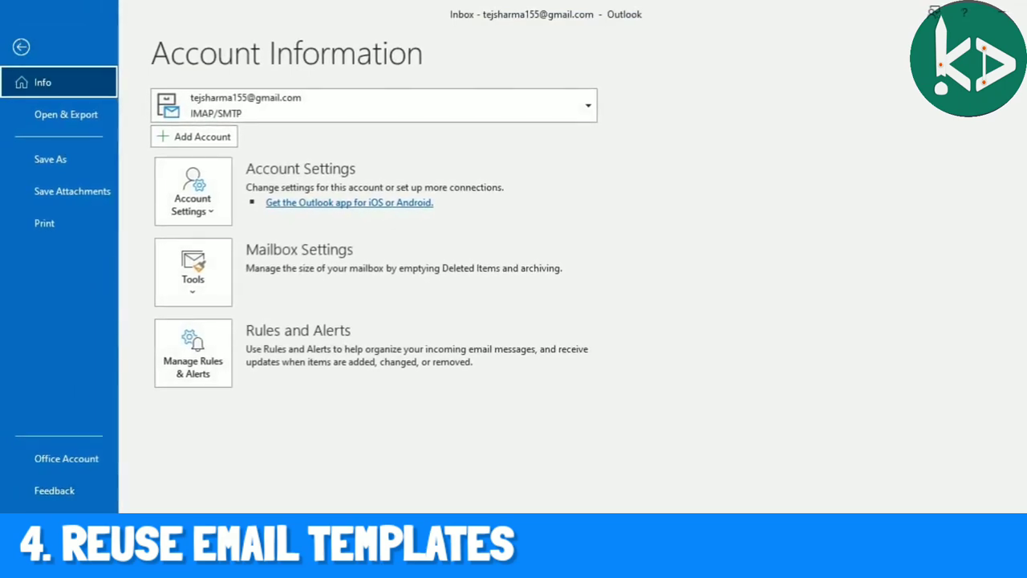
pyautogui.click(44, 520)
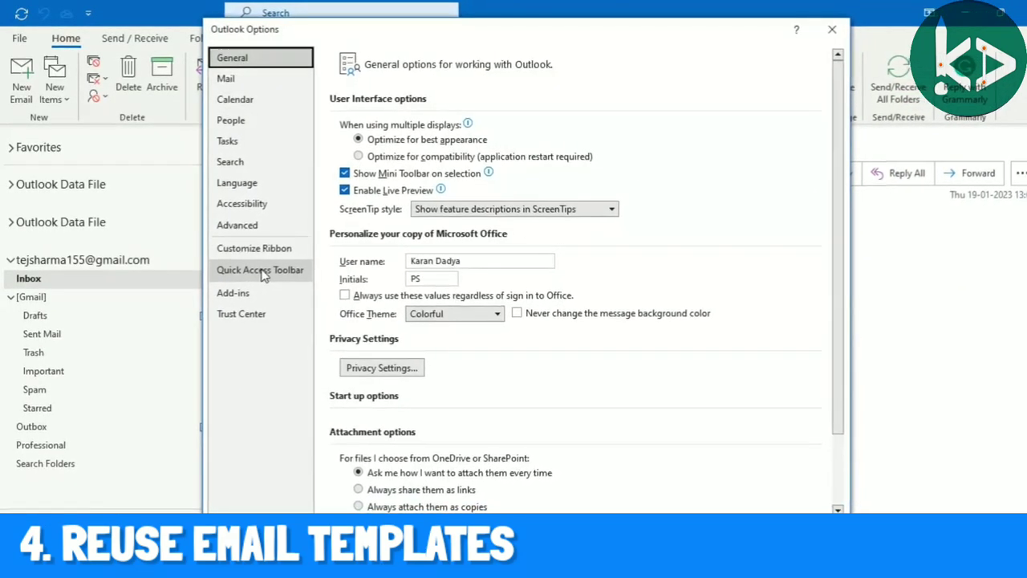
pyautogui.click(260, 271)
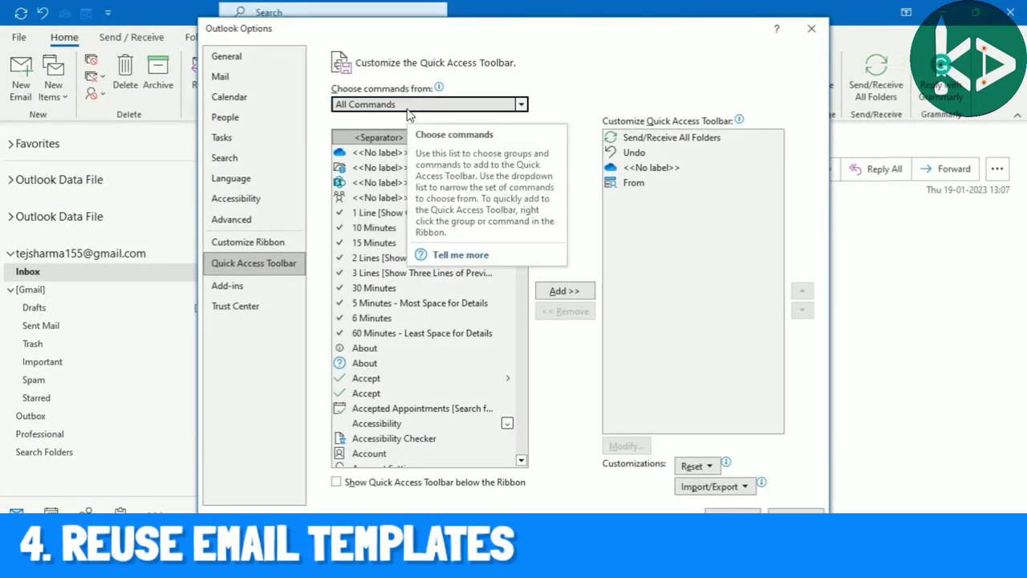
pyautogui.click(521, 460)
pyautogui.click(418, 412)
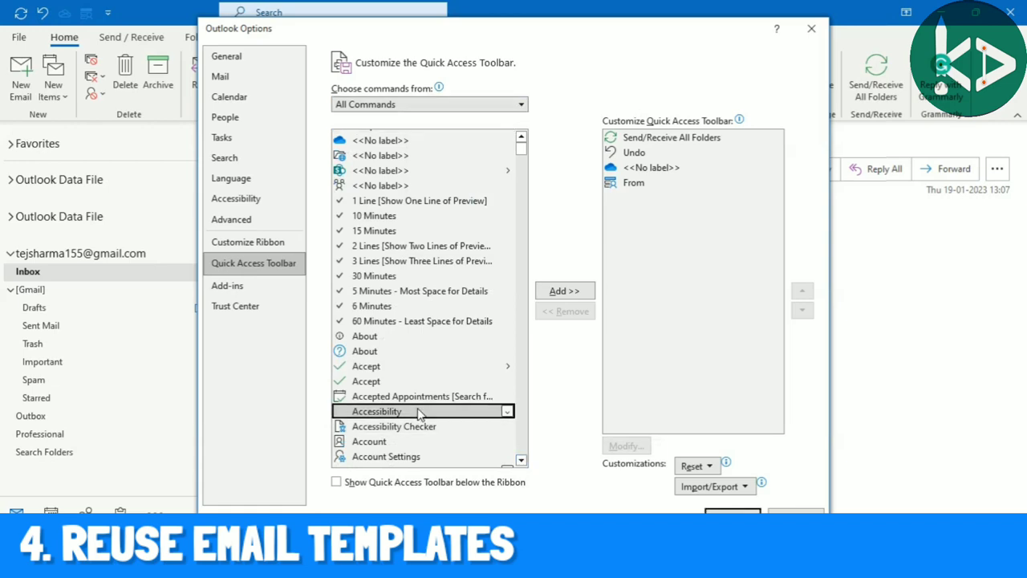
pyautogui.scroll(-15, 419, 412)
pyautogui.click(426, 460)
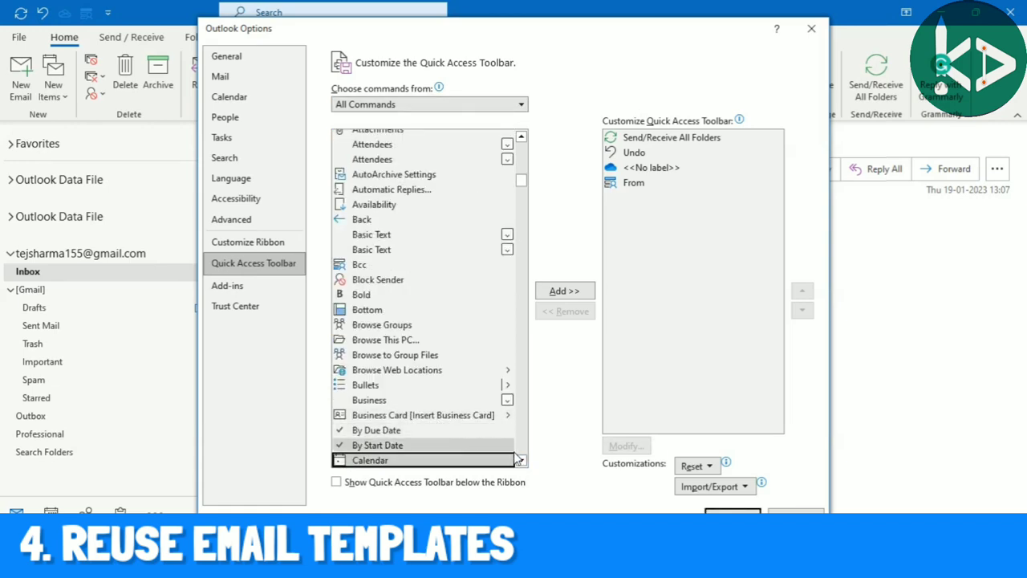
pyautogui.click(522, 461)
# Step: Add the Choose Form... command to the Quick Access Toolbar and confirm with OK
pyautogui.scroll(-1, 525, 465)
pyautogui.scroll(-2, 525, 466)
pyautogui.scroll(-2, 524, 465)
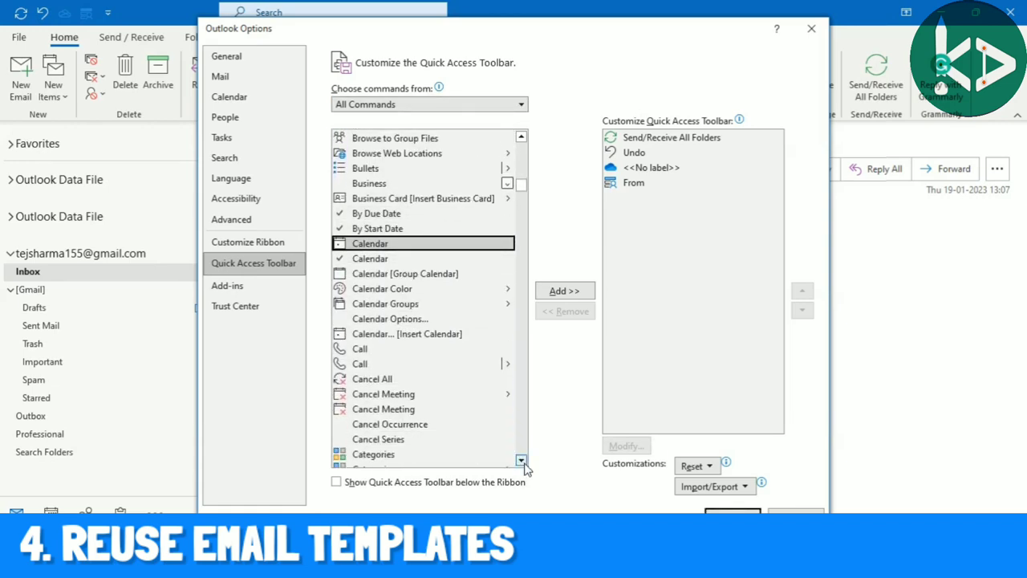
pyautogui.scroll(-1, 524, 465)
pyautogui.scroll(-1, 525, 465)
pyautogui.scroll(-1, 524, 465)
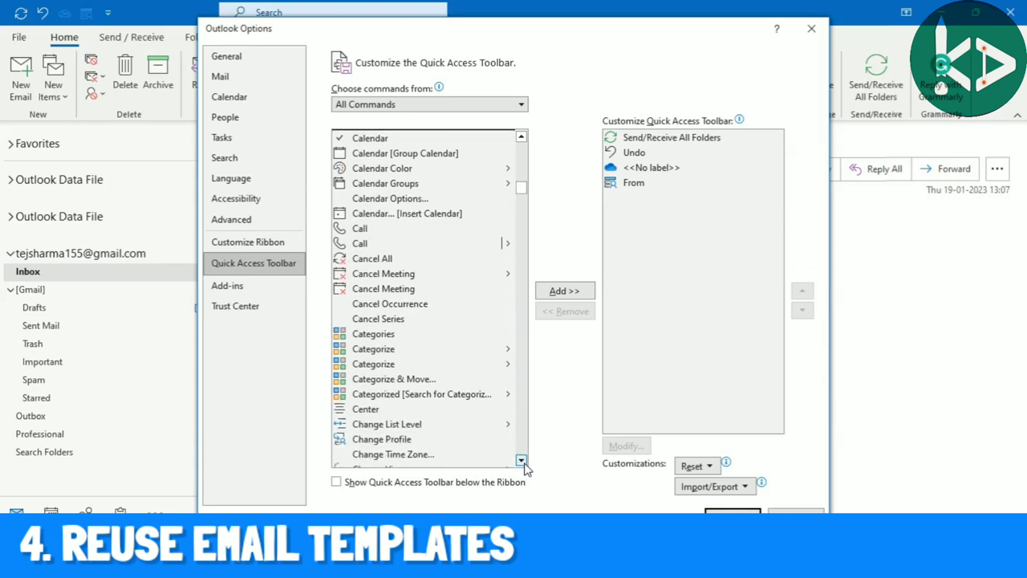
pyautogui.scroll(-2, 524, 465)
pyautogui.scroll(-2, 525, 465)
pyautogui.scroll(-1, 524, 465)
pyautogui.scroll(-2, 524, 465)
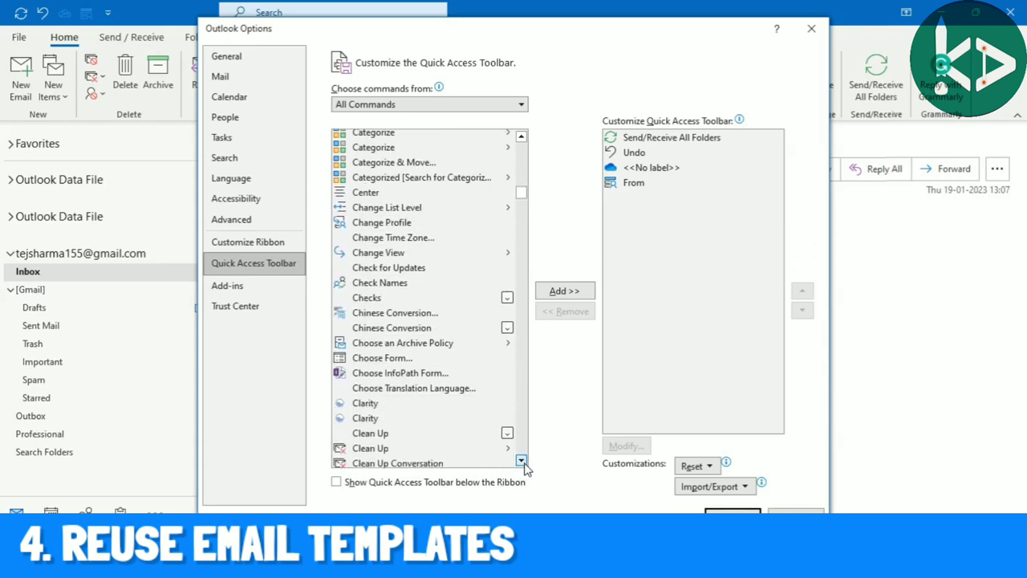
pyautogui.scroll(-1, 525, 465)
pyautogui.scroll(-1, 525, 465)
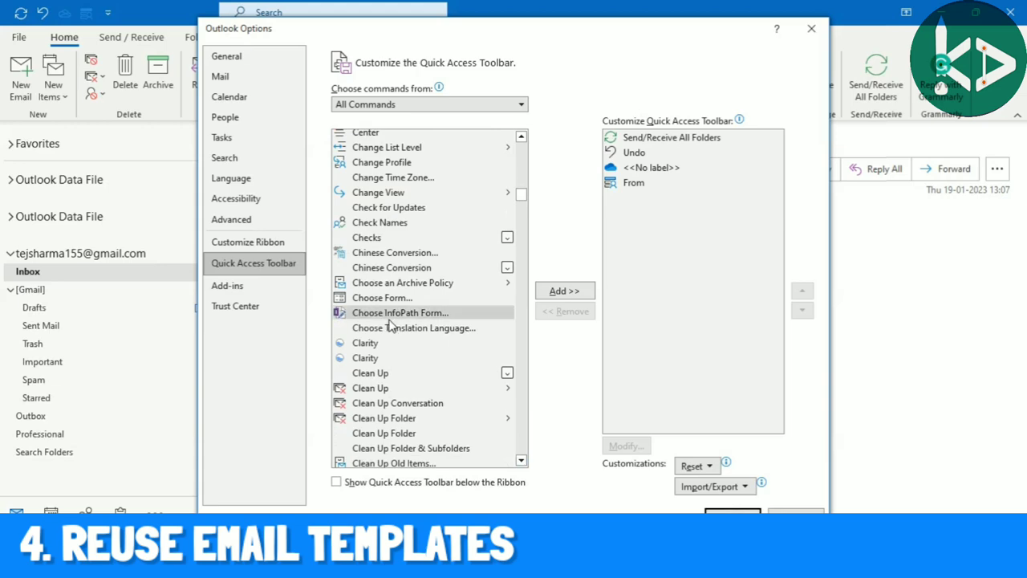
pyautogui.click(359, 298)
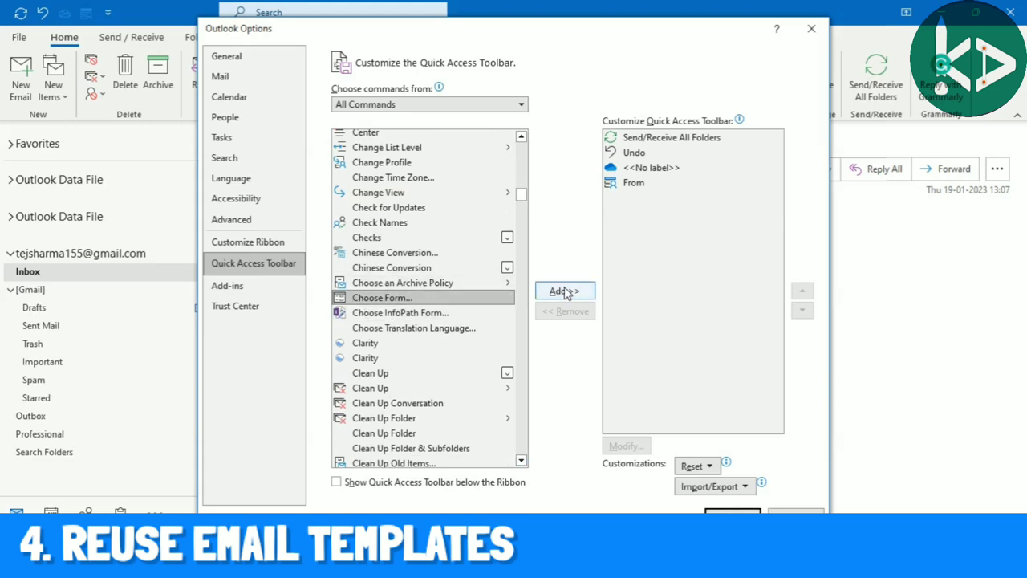
pyautogui.click(564, 291)
pyautogui.click(732, 511)
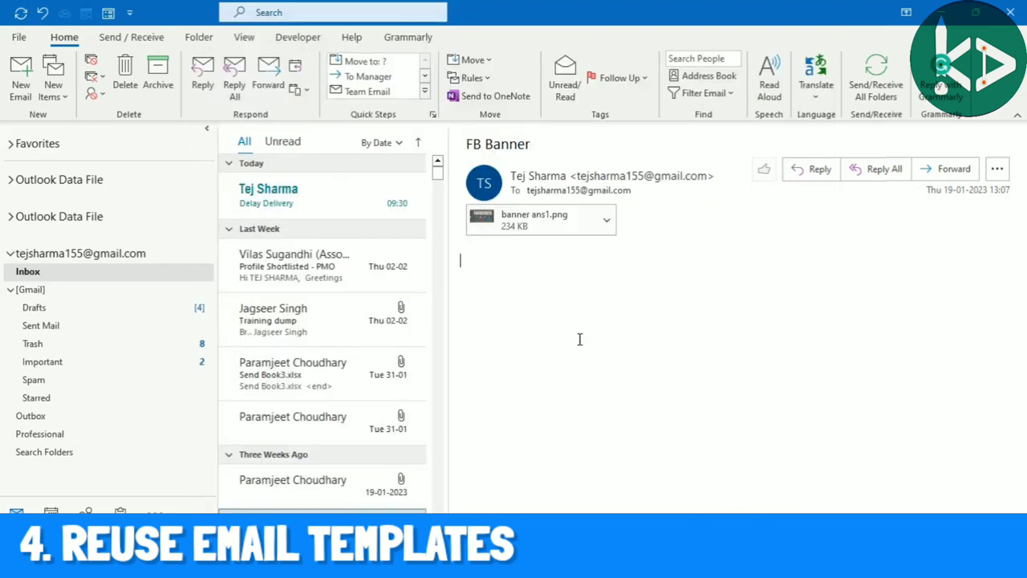
# Step: Launch Choose Form from the toolbar and open the Sales - FY 2022-2023 user template
pyautogui.click(108, 14)
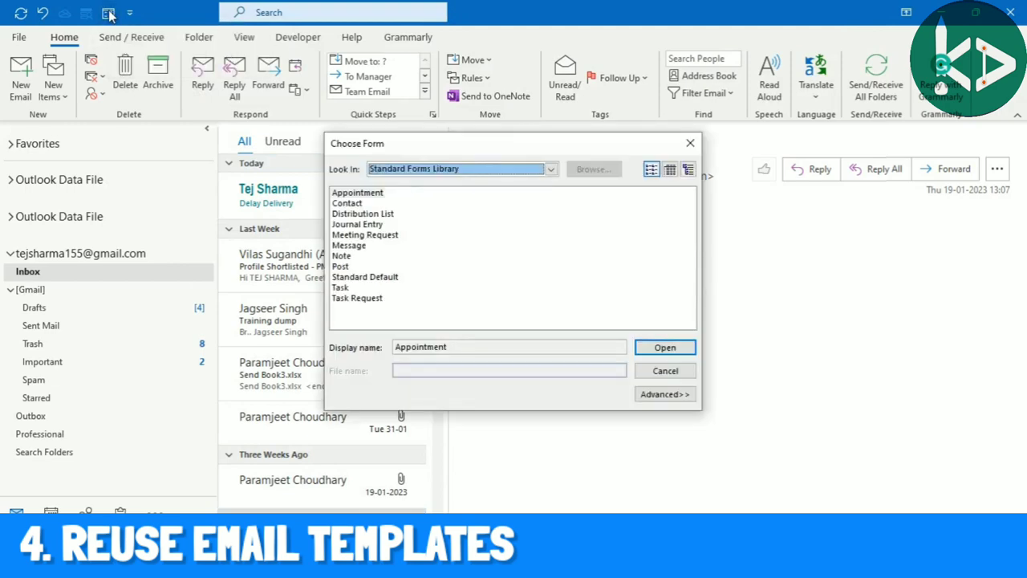
pyautogui.click(550, 169)
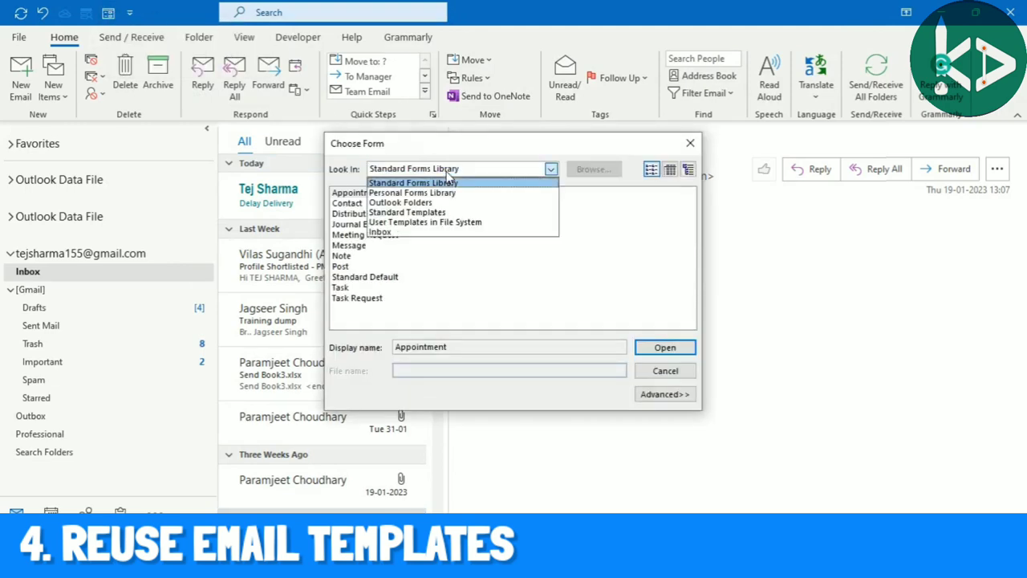
pyautogui.click(440, 224)
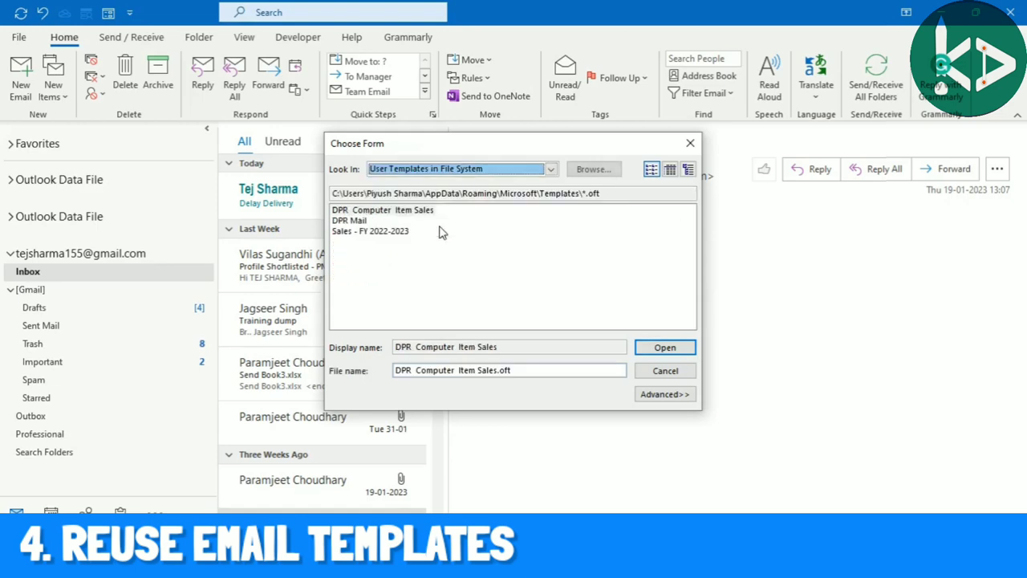
pyautogui.click(374, 232)
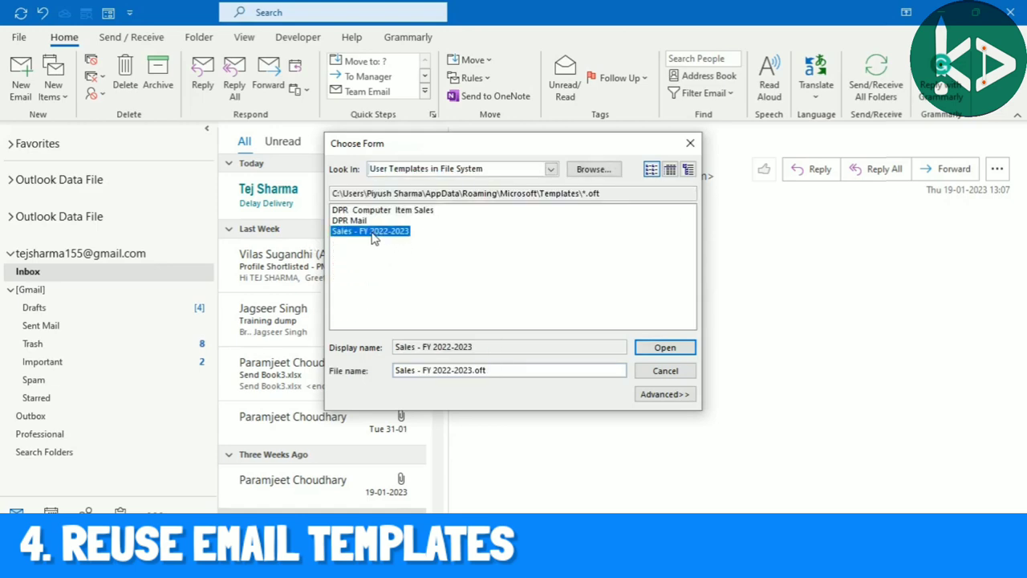
pyautogui.click(665, 348)
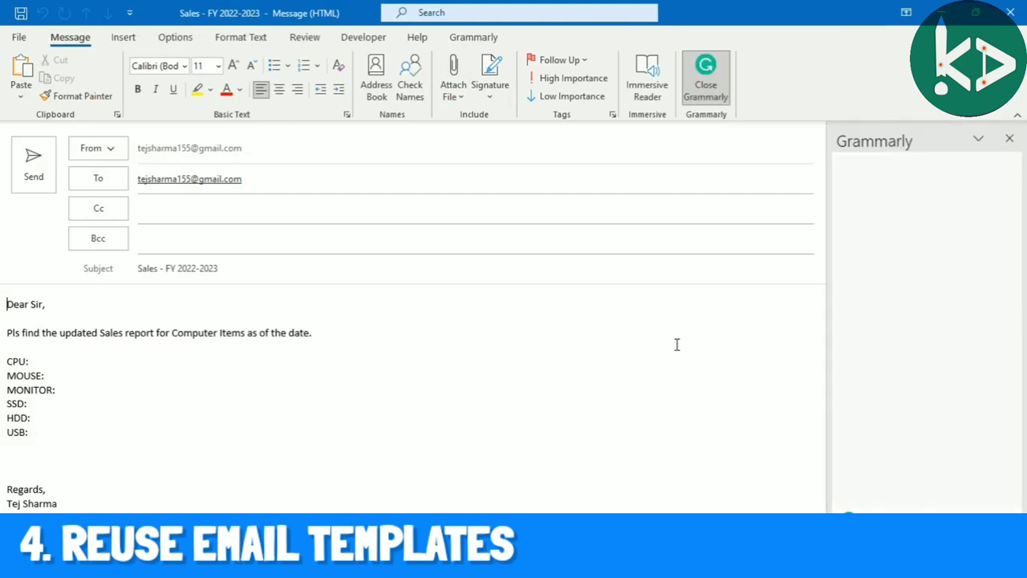